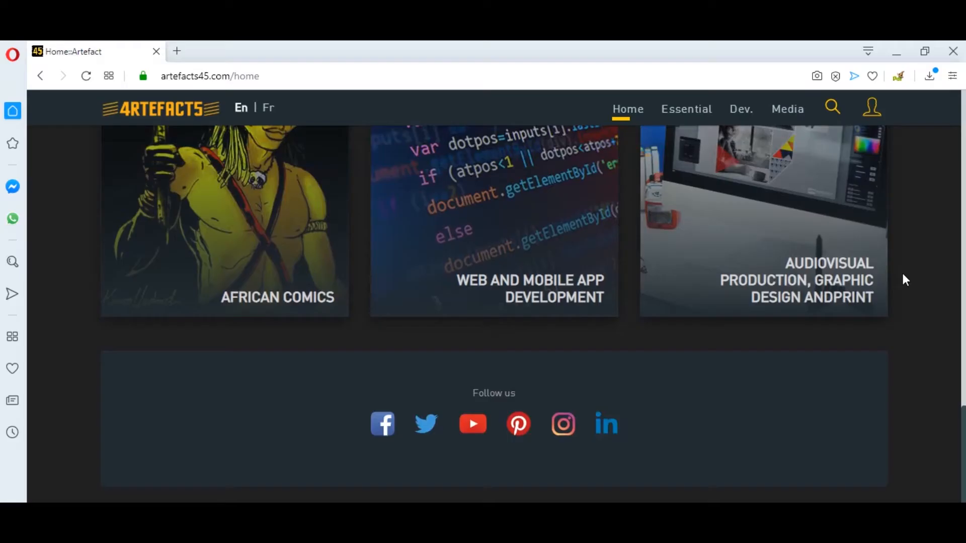
Go to the Register page from the user icon and scroll through the sign-up form.
scroll(905, 280, "up", 5)
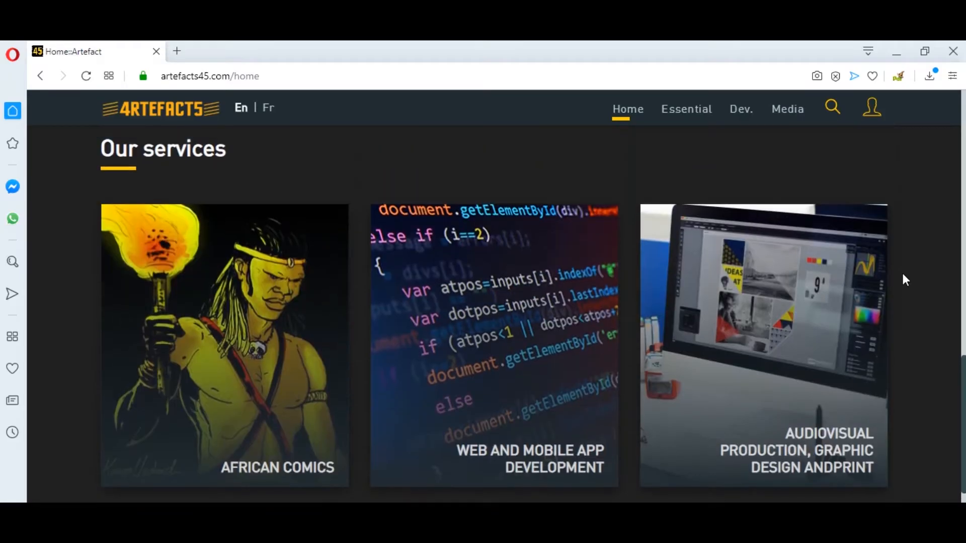
scroll(903, 273, "up", 6)
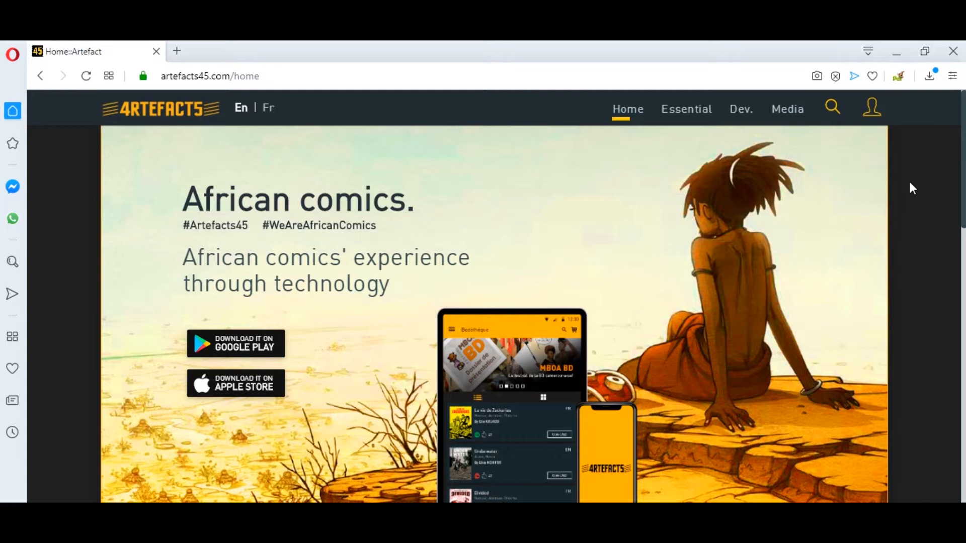
left_click(872, 117)
left_click(852, 158)
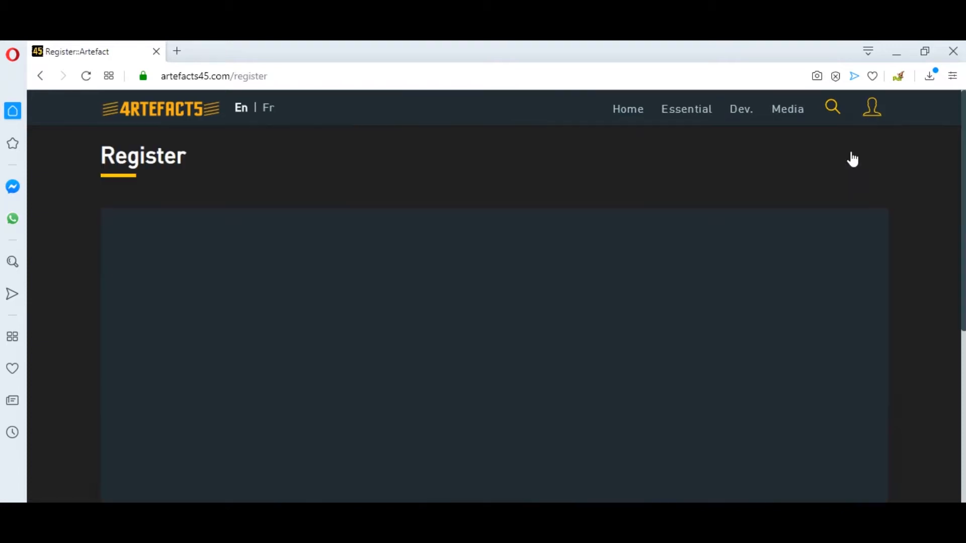
scroll(922, 219, "down", 7)
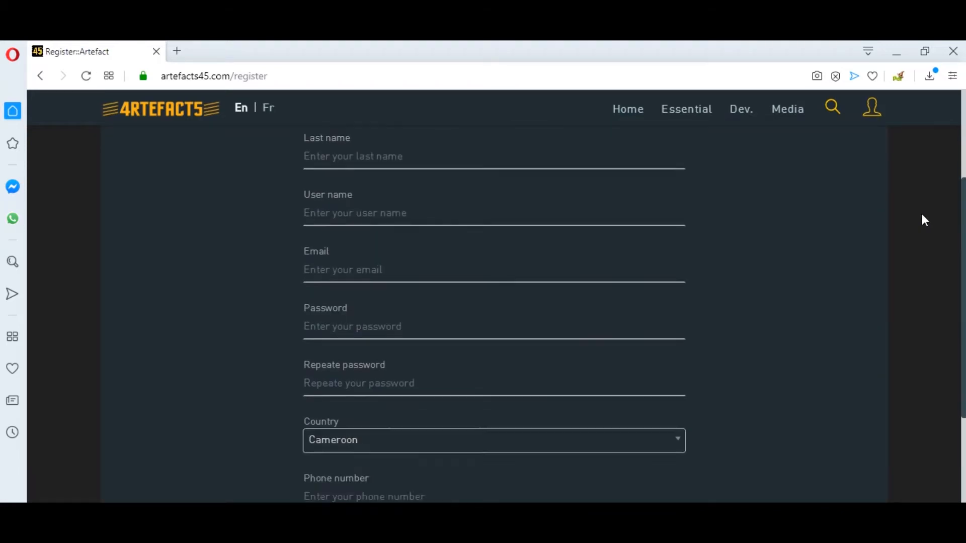
scroll(923, 216, "down", 2)
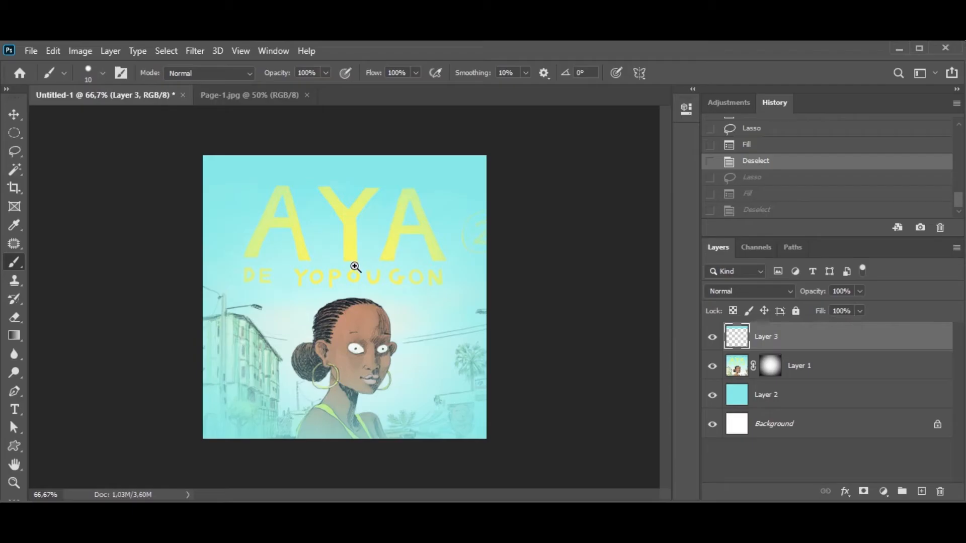
Adjust the brush settings and enter 600 px as the new document's height.
right_click(361, 271)
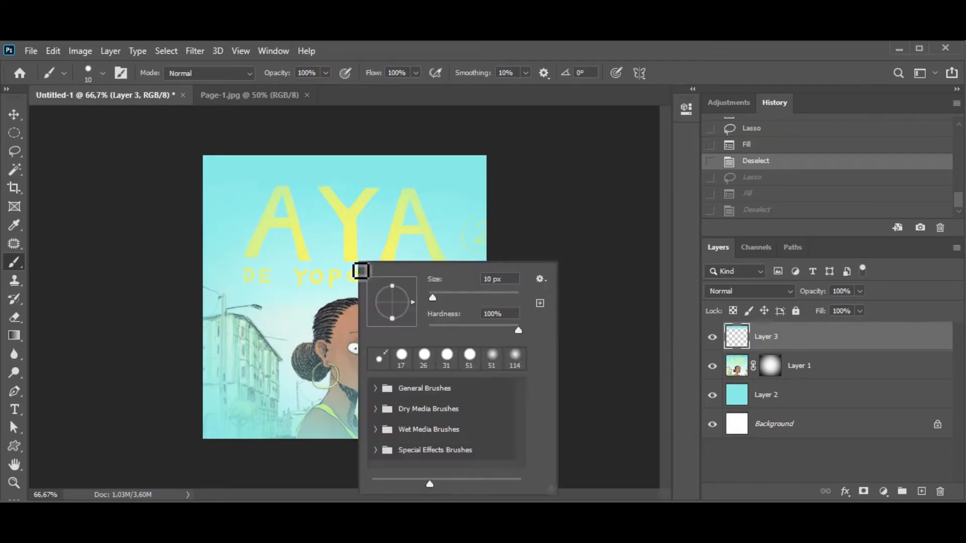
left_click(492, 278)
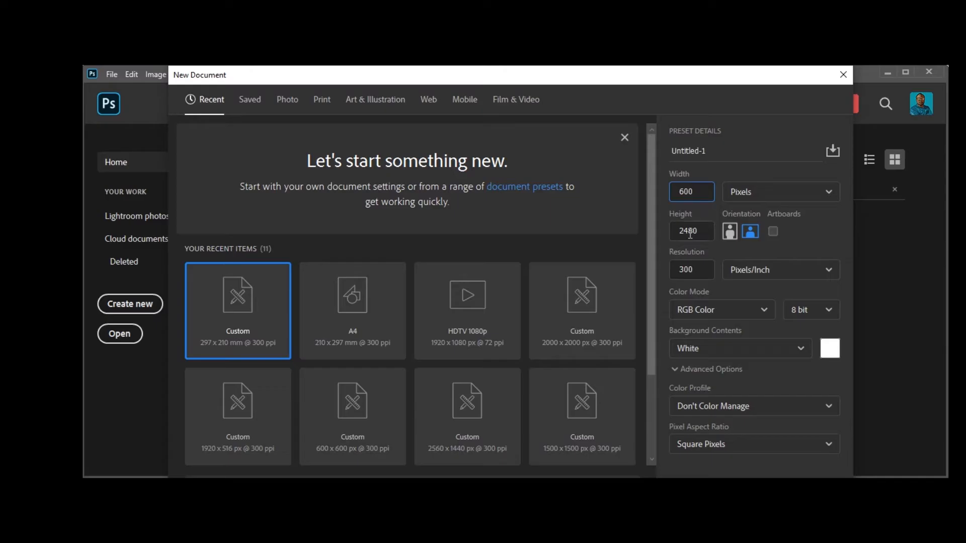
double_click(690, 232)
type("600")
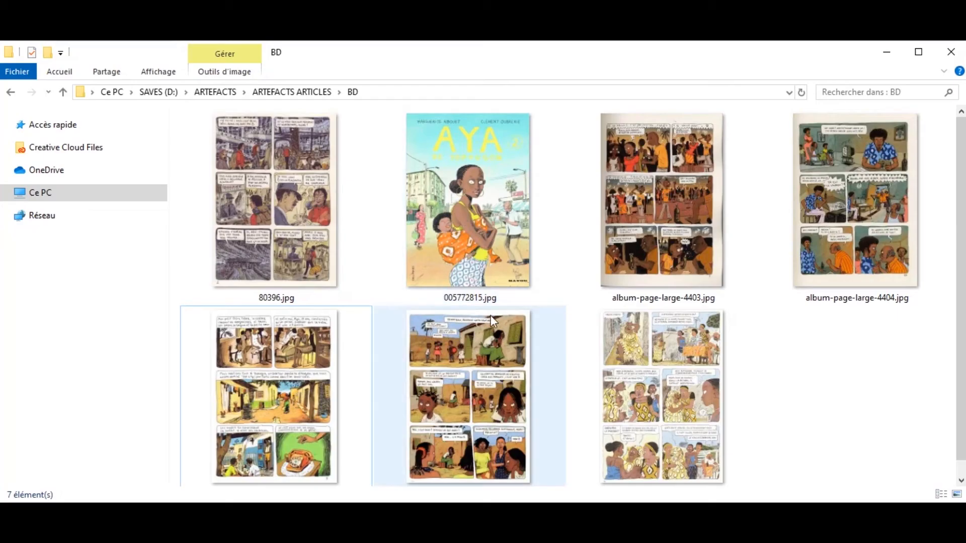
left_click(482, 303)
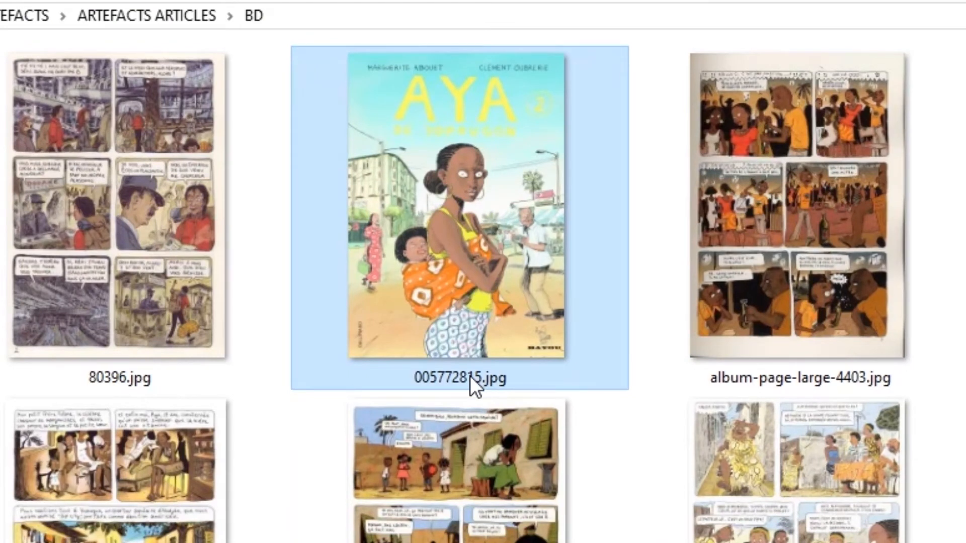
Rename the first three images to Page-1.jpg, Page-2.jpg and Page-4.jpg.
left_click(470, 377)
type("Page")
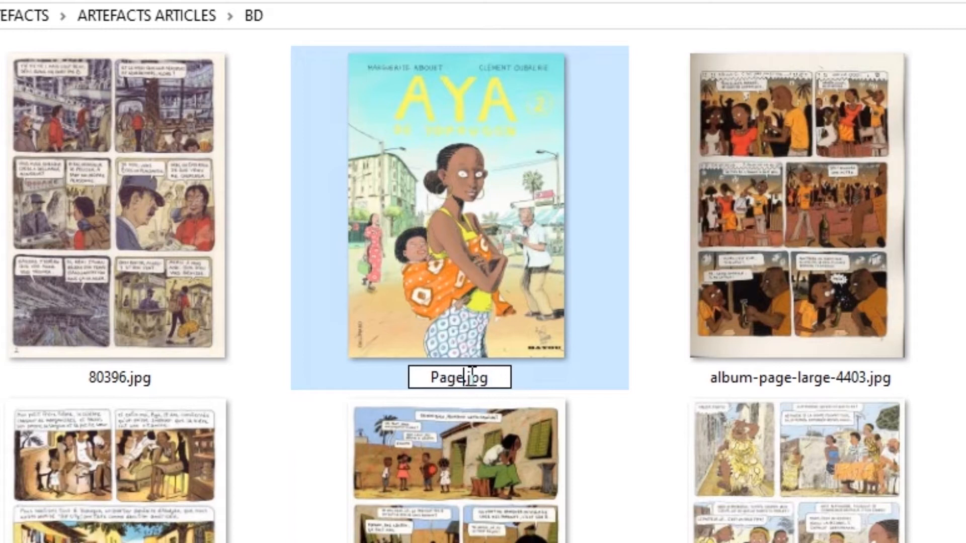
type("-1")
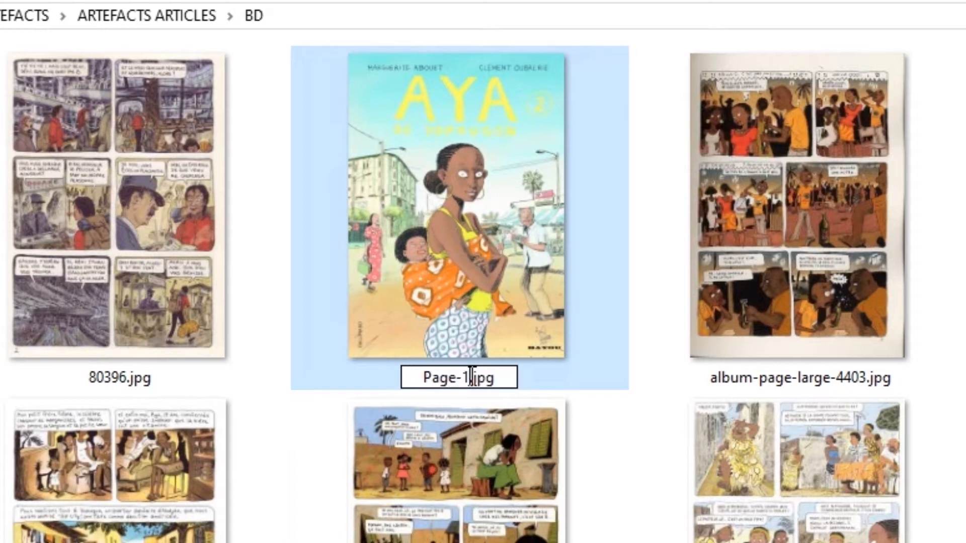
key("Tab")
type("Page")
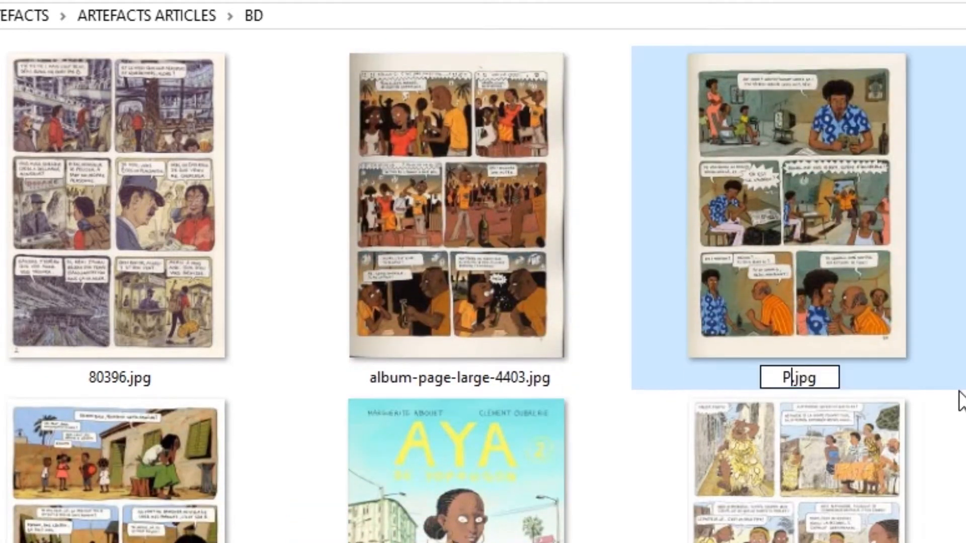
type("-2")
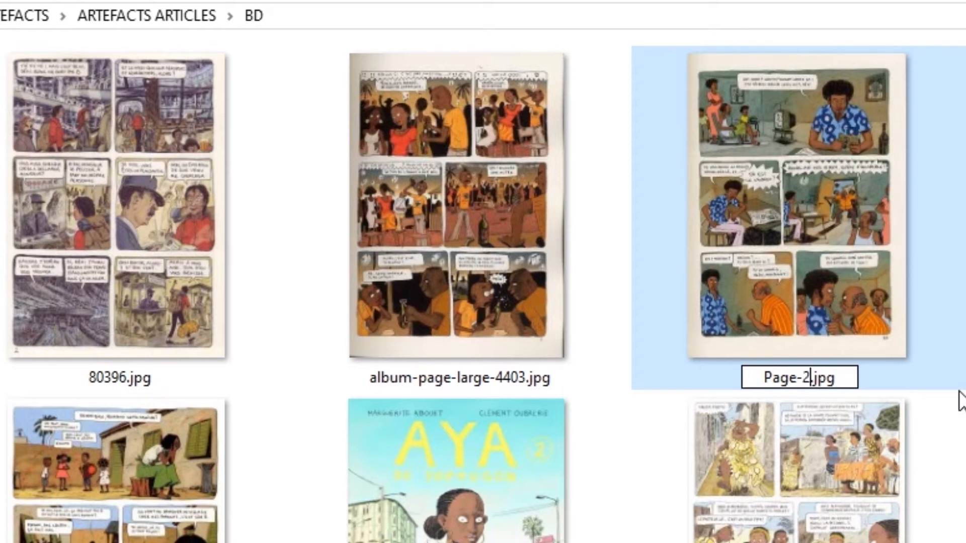
key("Tab")
type("Page-4")
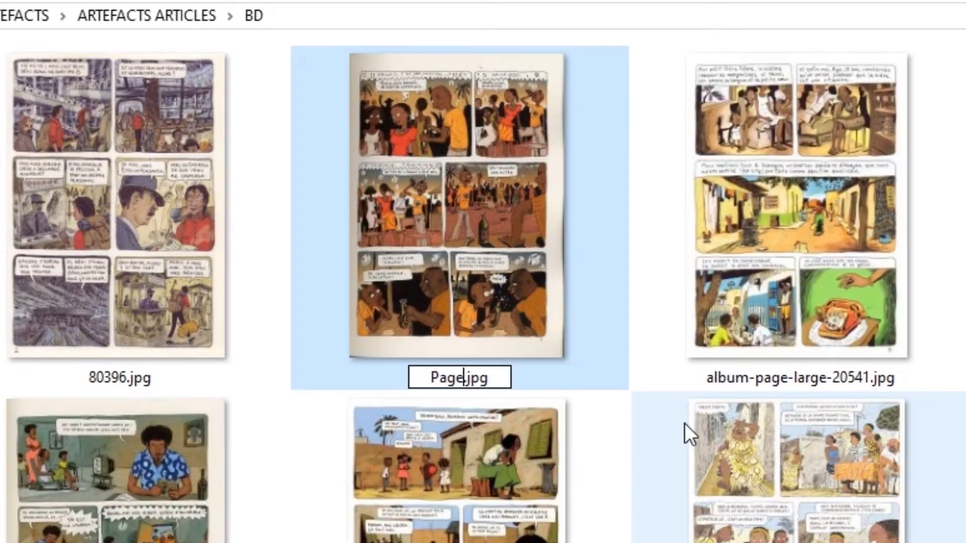
key("Return")
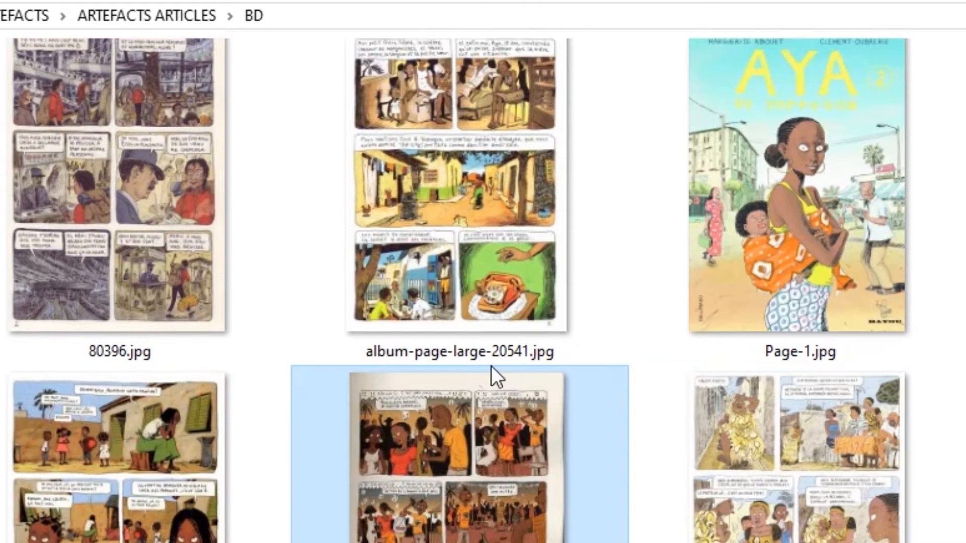
Rename album-page-large-20541.jpg to Page-5.jpg.
left_click(448, 347)
left_click(458, 376)
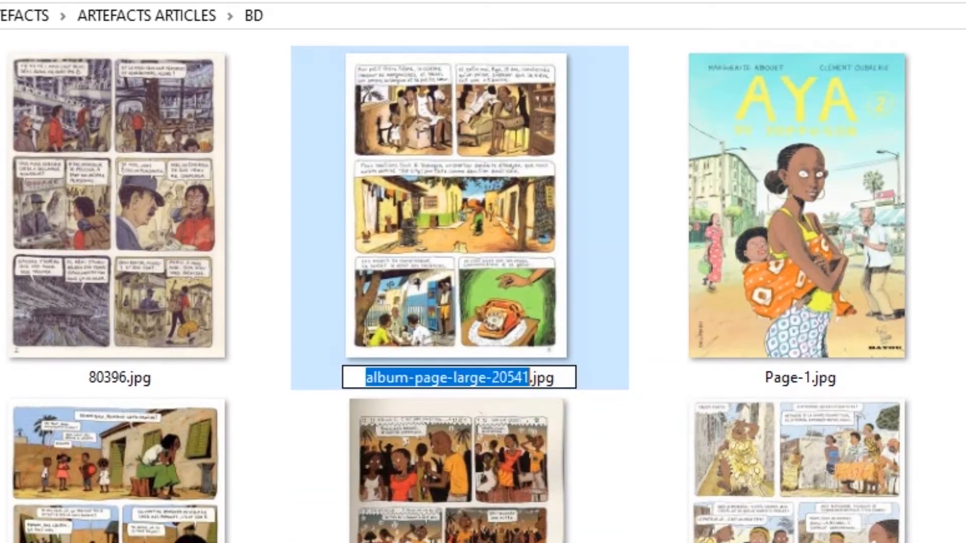
type("Page-5")
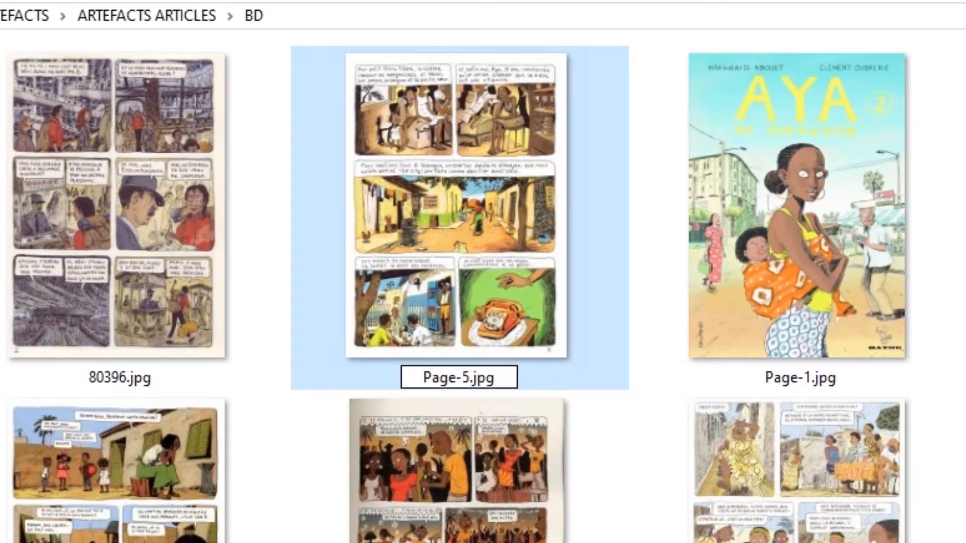
key("Return")
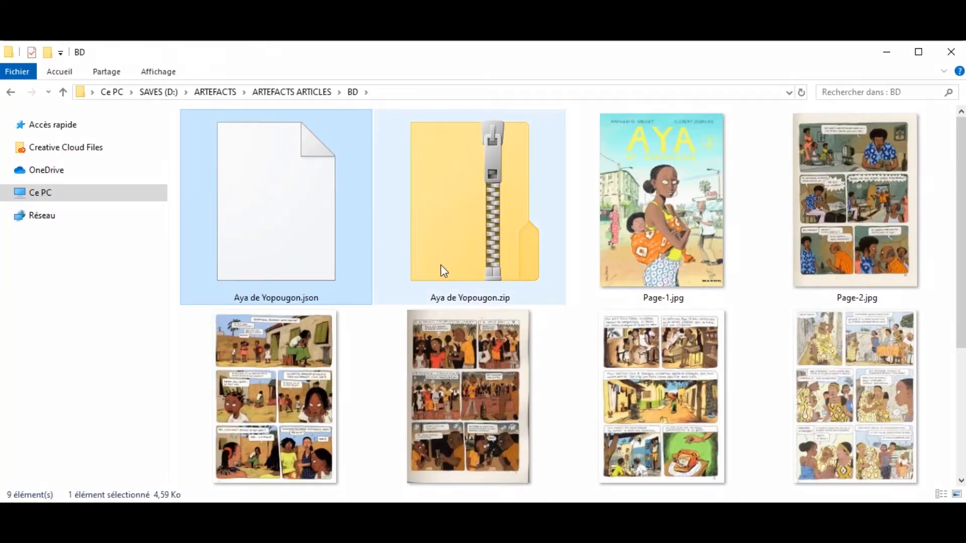
Select all the comic pages and compress them into Aya de Yopougon.zip.
left_click(432, 270)
left_click(313, 257)
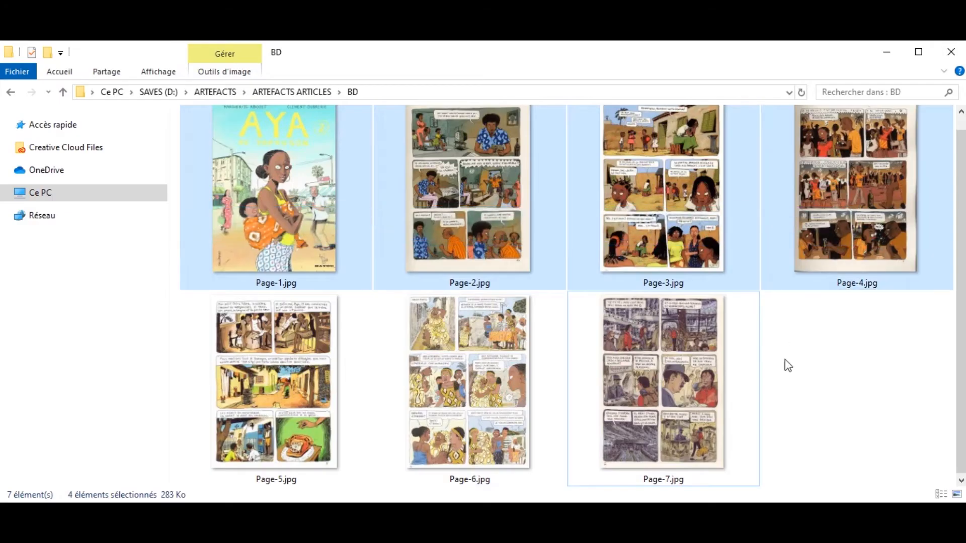
key("ctrl+a")
right_click(478, 370)
mouse_move(540, 441)
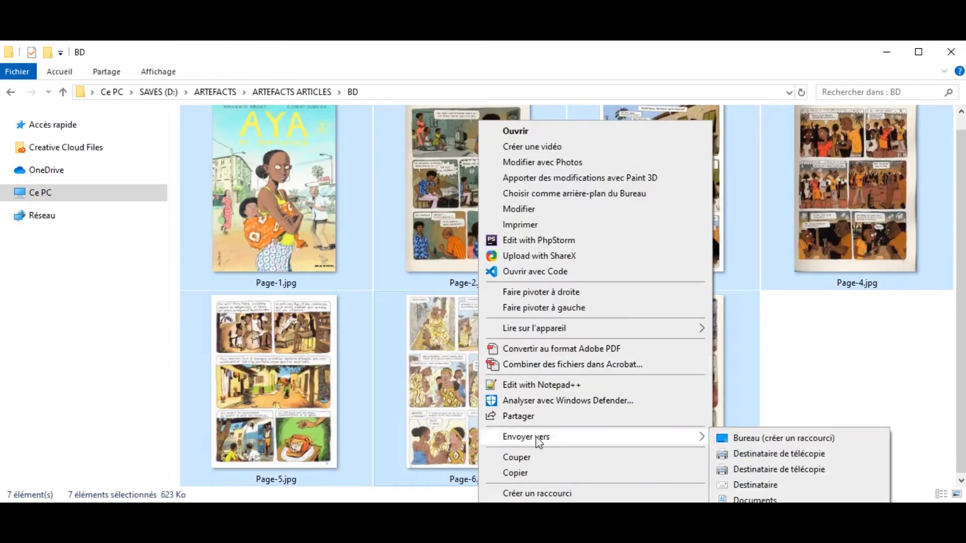
left_click(761, 516)
type("Aya")
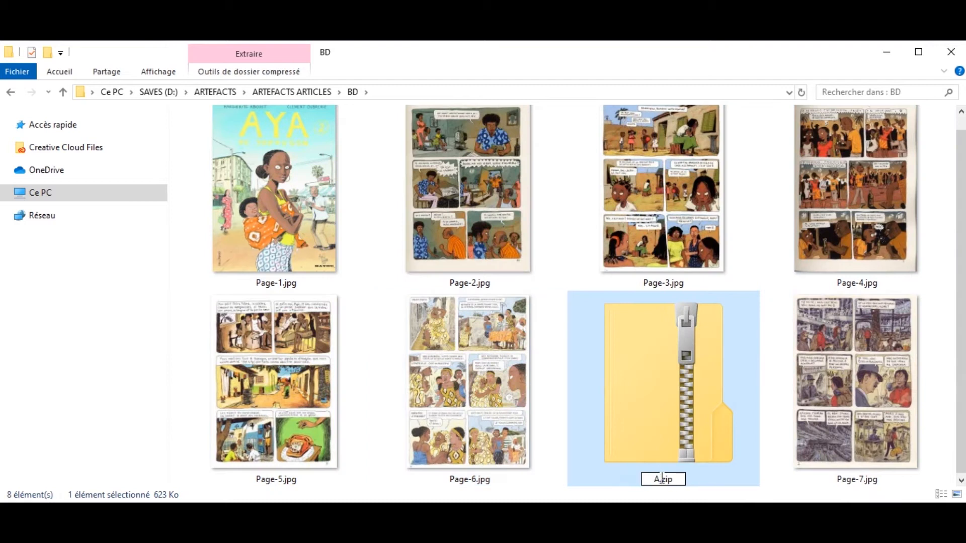
type(" de Yopougon")
key("Return")
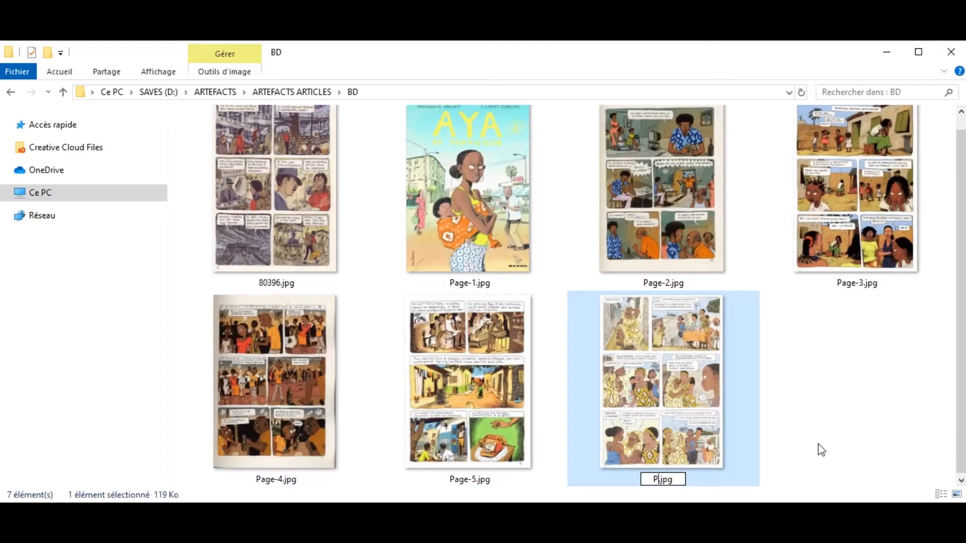
Rename a page to Page-6.jpg, then start entering the username in the site's login panel.
type("age-6")
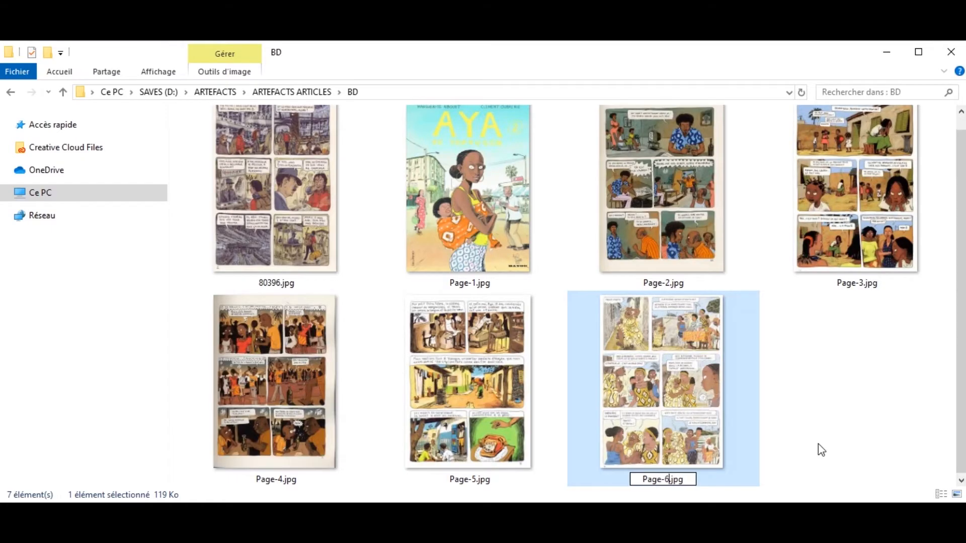
key("Return")
left_click(252, 249)
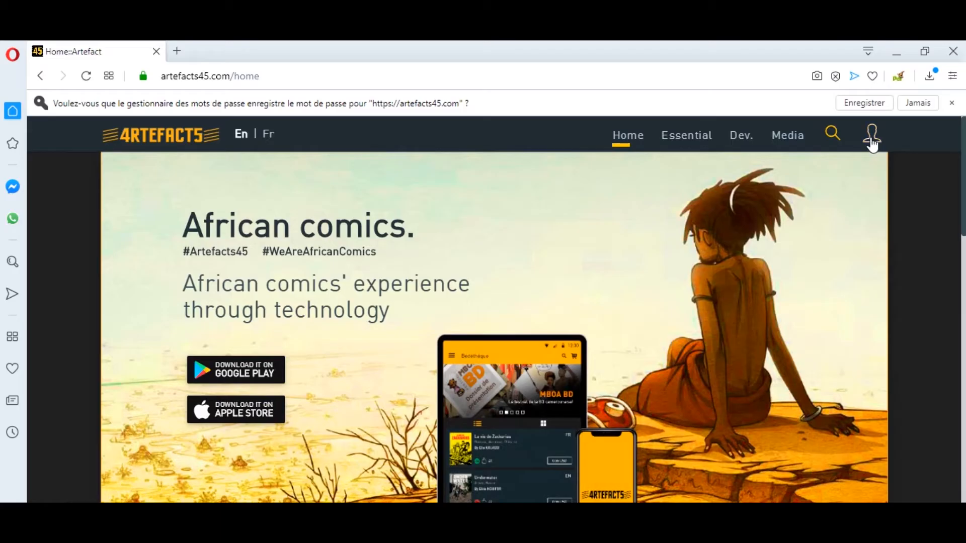
left_click(872, 134)
left_click(735, 242)
Finish the username, enter the account password and sign in.
type("ernest")
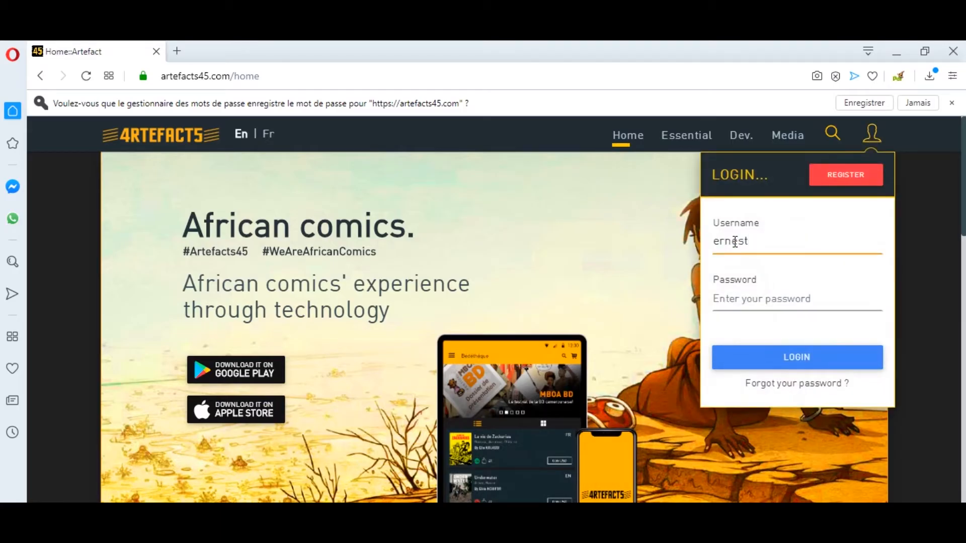
left_click(734, 298)
type("1234")
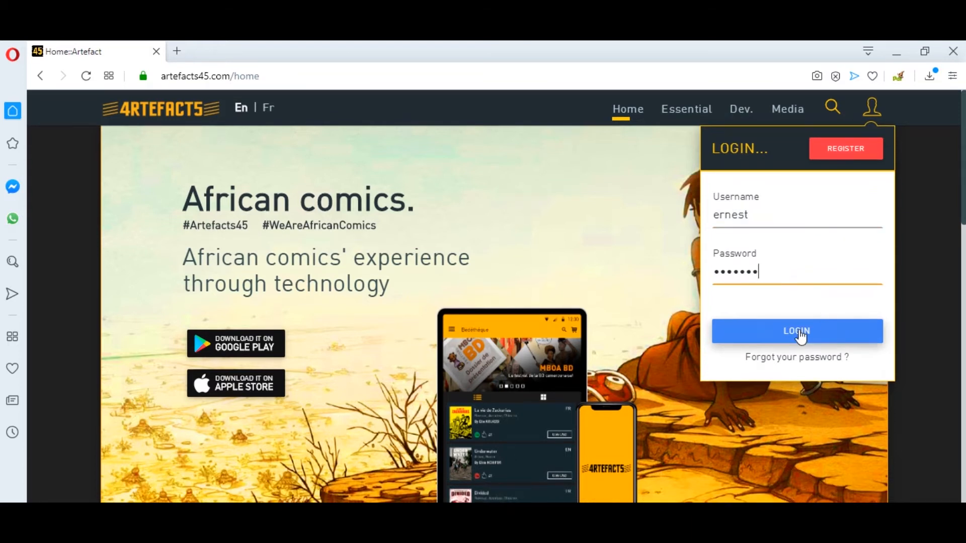
left_click(797, 357)
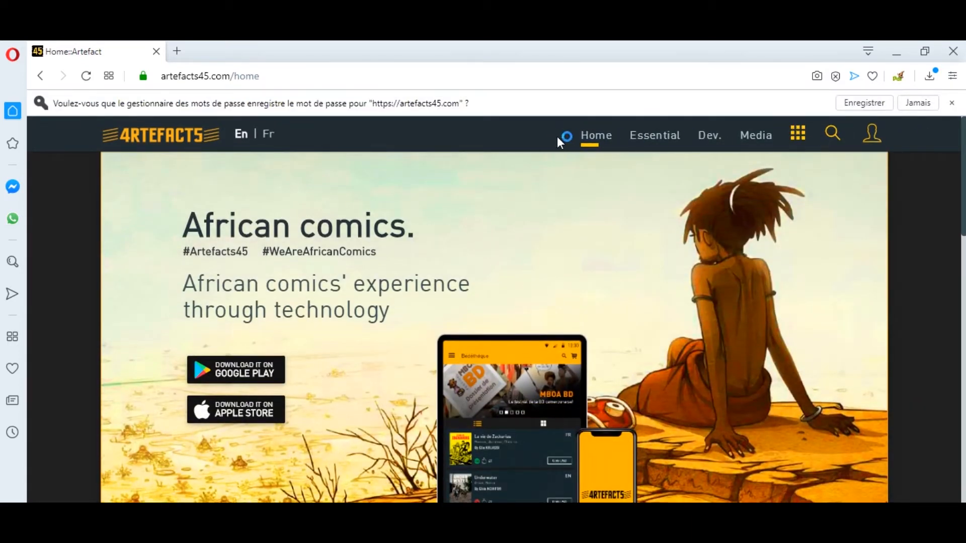
Open the Panel maker and load Page-1.jpg through Page-7.jpg.
left_click(798, 134)
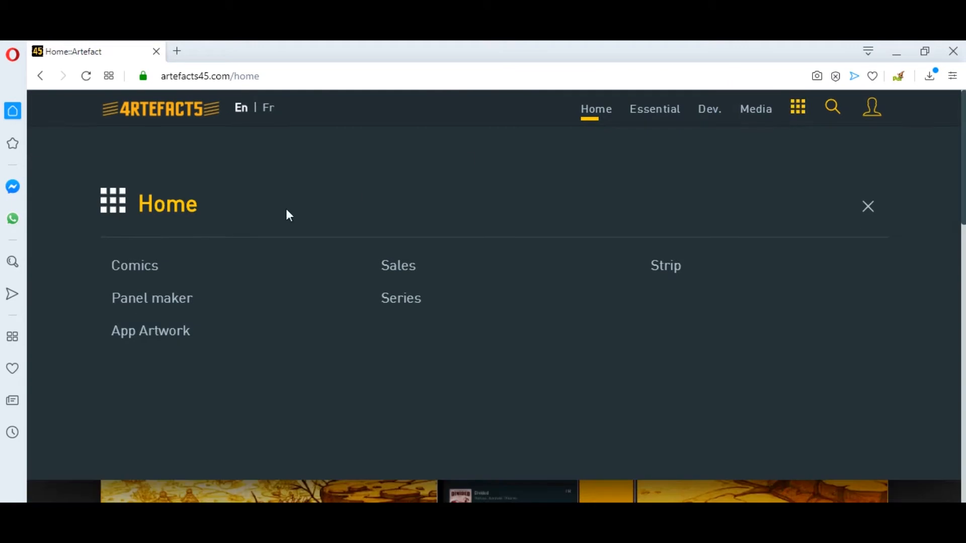
left_click(169, 301)
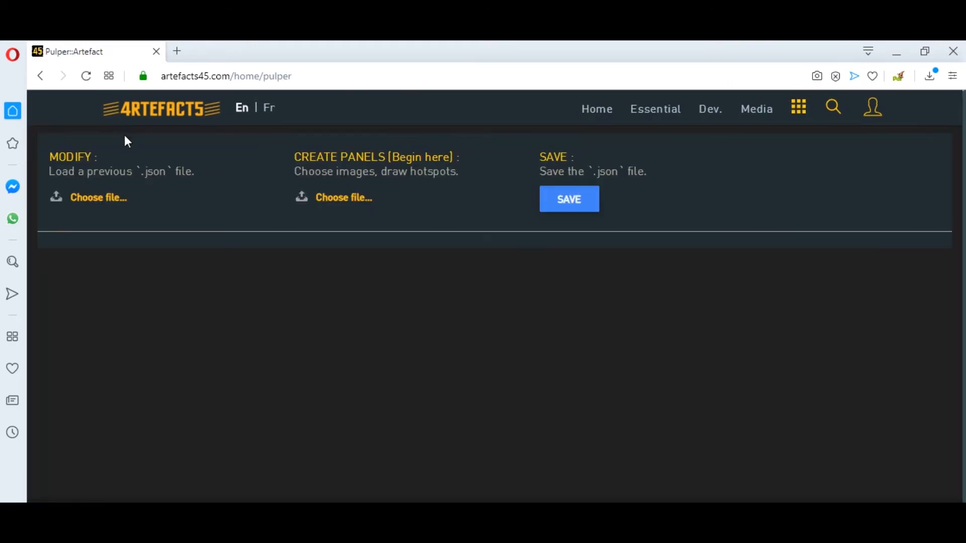
left_click(343, 197)
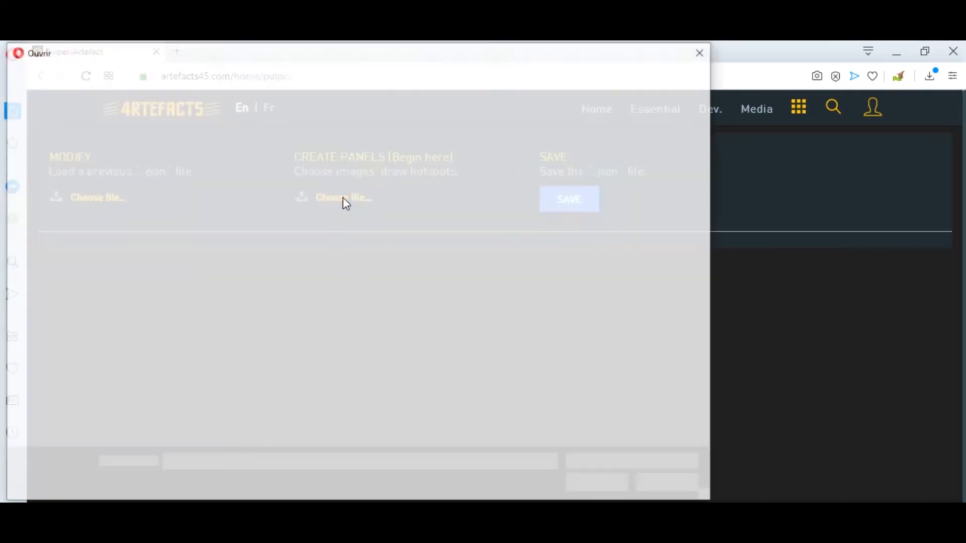
left_click(307, 171)
left_click(375, 176, "ctrl")
left_click(449, 161, "ctrl")
left_click(531, 170, "ctrl")
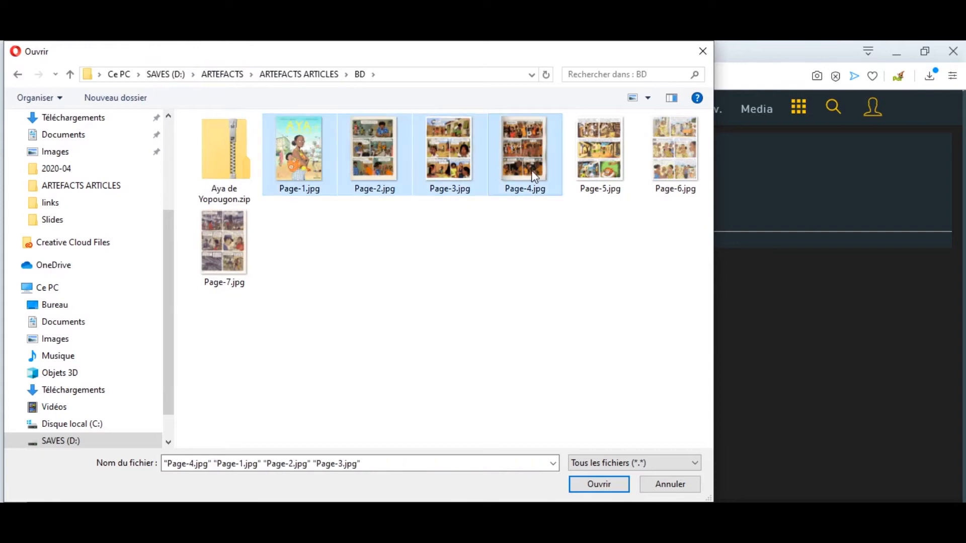
left_click(600, 161, "ctrl")
left_click(675, 161, "ctrl")
left_click(241, 259, "ctrl")
left_click(588, 483)
Stretch the cover's hotspot to the image's right and bottom edges.
scroll(546, 309, "down", 20)
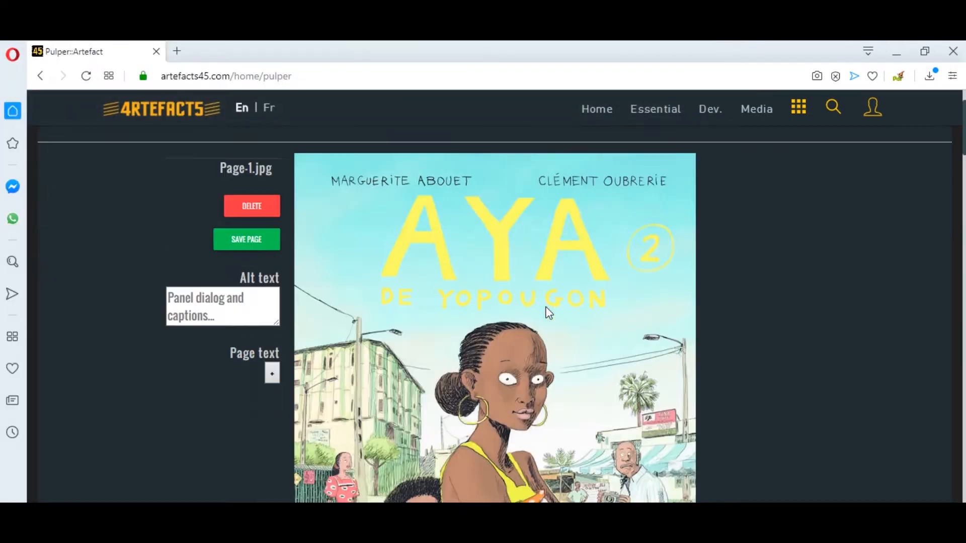
scroll(546, 312, "up", 20)
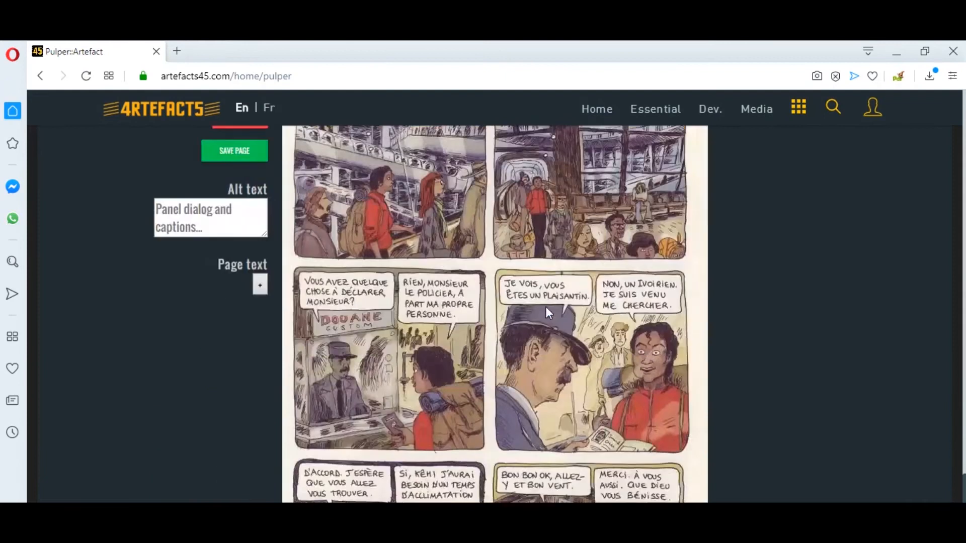
left_click_drag(508, 400, 696, 391)
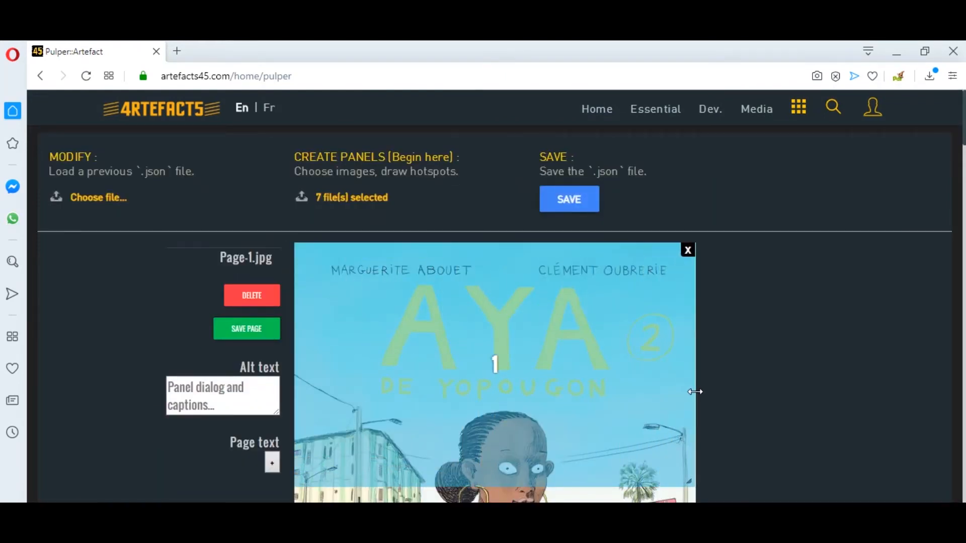
scroll(567, 315, "down", 5)
left_click_drag(491, 206, 493, 473)
scroll(493, 331, "down", 3)
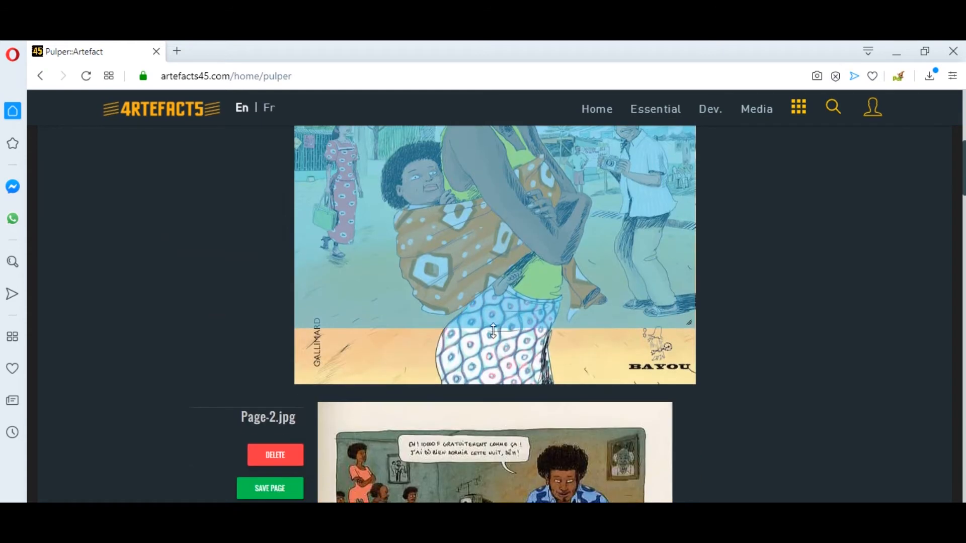
left_click_drag(488, 328, 498, 390)
Fit hotspots 2 to 5 over Page-2's panels and save the page.
scroll(488, 277, "down", 5)
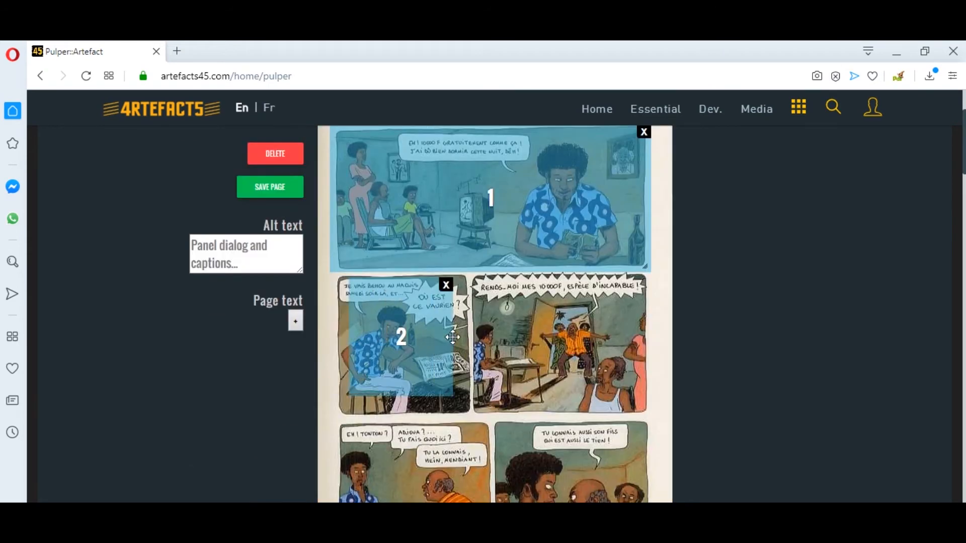
left_click_drag(416, 395, 416, 413)
left_click_drag(475, 276, 651, 414)
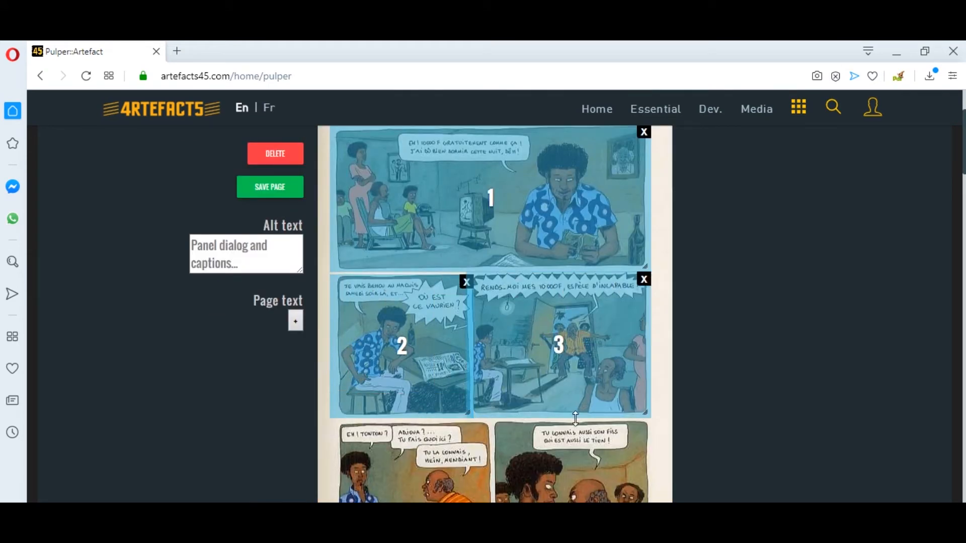
scroll(442, 326, "down", 4)
left_click_drag(442, 321, 467, 343)
left_click_drag(446, 294, 495, 290)
left_click_drag(446, 340, 445, 354)
left_click_drag(497, 223, 594, 309)
left_click_drag(533, 269, 526, 249)
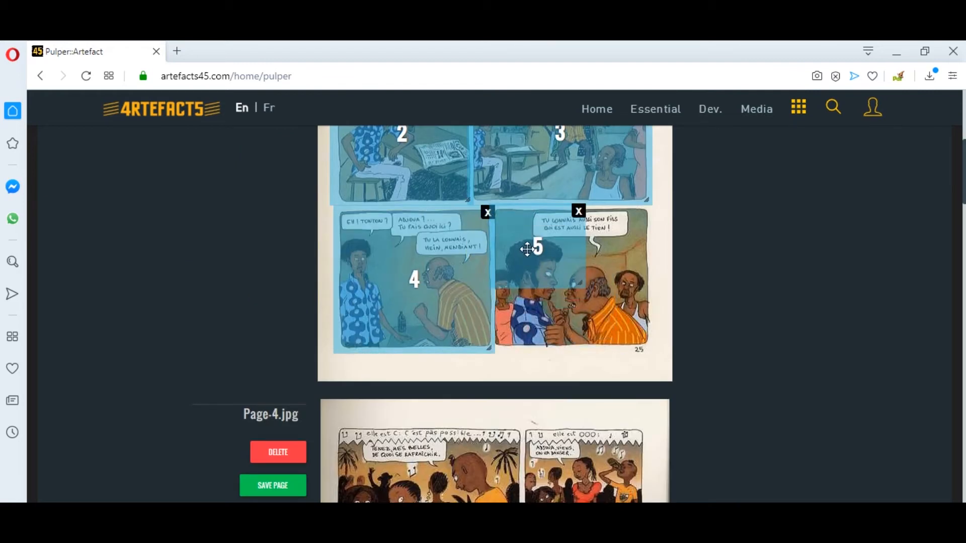
left_click_drag(588, 252, 653, 255)
left_click_drag(579, 290, 579, 346)
scroll(528, 277, "up", 6)
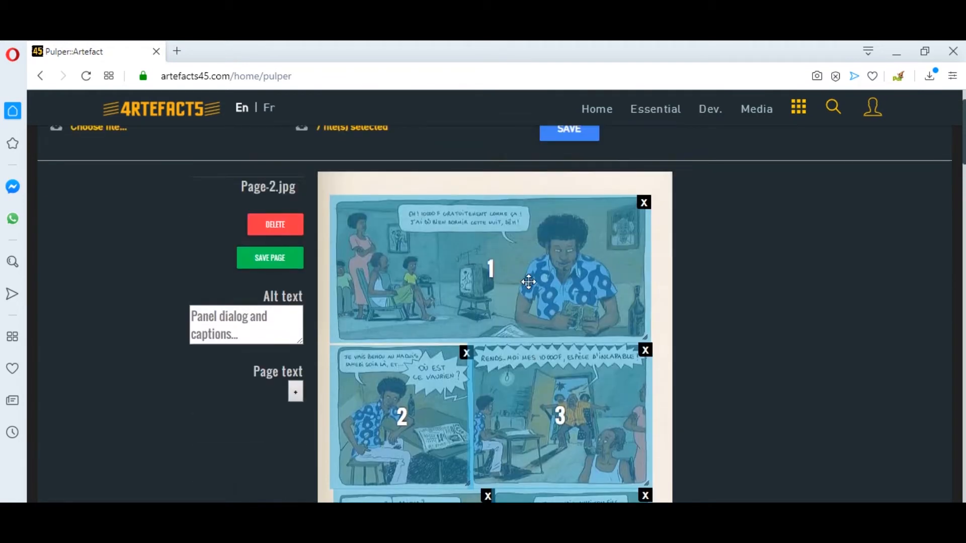
left_click(281, 263)
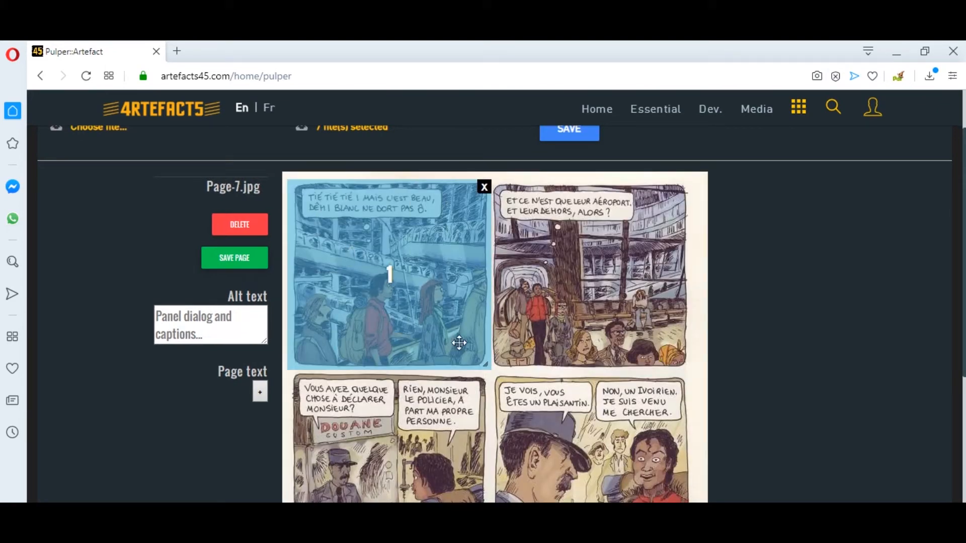
Draw and resize hotspots over Page-7's upper panels.
mouse_move(494, 181)
left_mouse_down()
mouse_move(607, 304)
mouse_move(607, 371)
left_mouse_up()
scroll(603, 370, "down", 2)
left_click_drag(289, 233, 403, 388)
left_click_drag(402, 321, 490, 321)
left_click_drag(407, 387, 408, 419)
left_click_drag(489, 238, 583, 330)
left_click_drag(524, 282, 524, 276)
left_click_drag(583, 287, 693, 287)
left_click_drag(651, 323, 652, 421)
Draw and resize hotspots over Page-7's remaining lower panels.
scroll(604, 402, "down", 2)
left_click_drag(345, 315, 436, 427)
left_click_drag(385, 391, 329, 353)
left_click_drag(380, 347, 491, 348)
left_click_drag(383, 389, 376, 469)
left_click_drag(524, 316, 638, 427)
left_click_drag(586, 375, 552, 342)
left_click_drag(604, 347, 691, 347)
left_click_drag(604, 394, 604, 469)
scroll(554, 382, "up", 2)
scroll(548, 332, "up", 4)
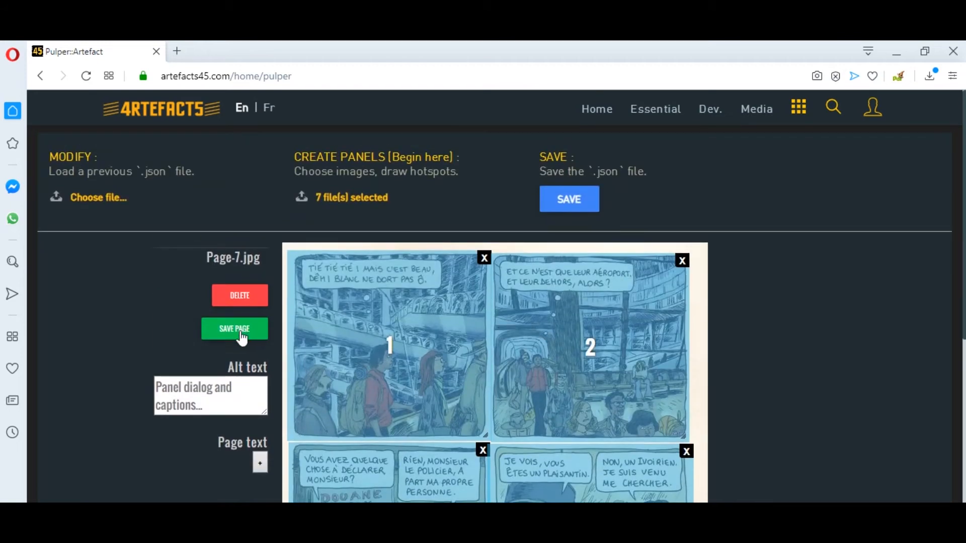
Save Page-7, download pages.json and open it in the Téléchargements folder.
left_click(241, 334)
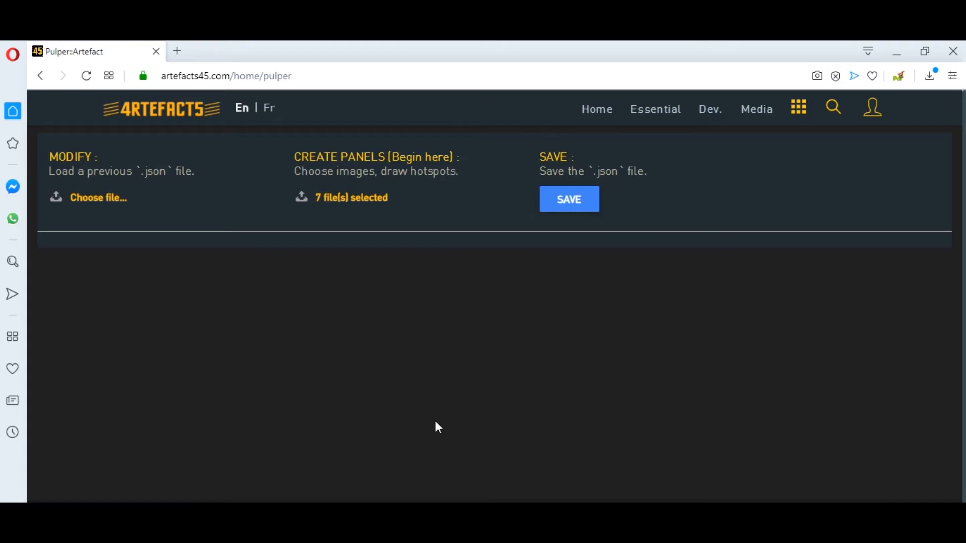
left_click(572, 207)
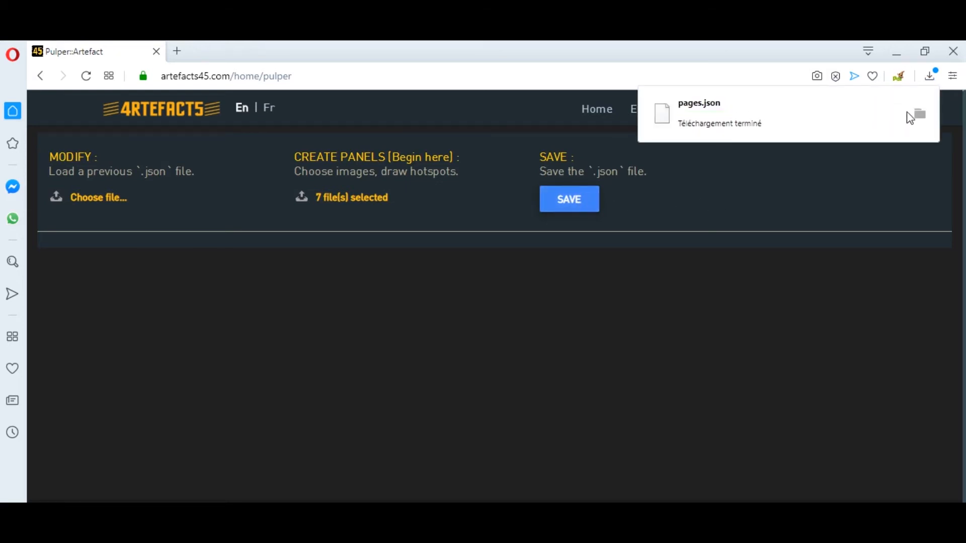
left_click(920, 116)
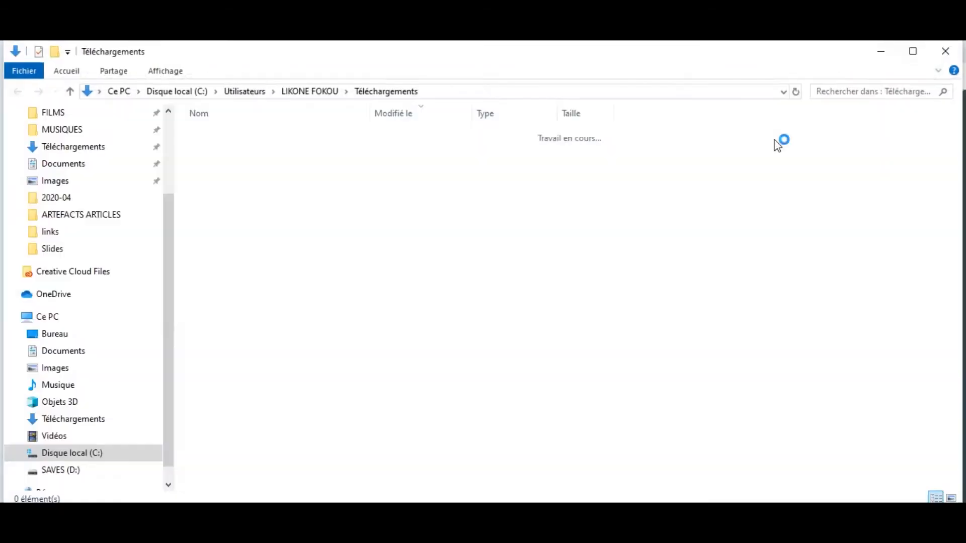
Rename pages.json to Aya de Yopougon.json and select the zip beside it.
left_click(270, 480)
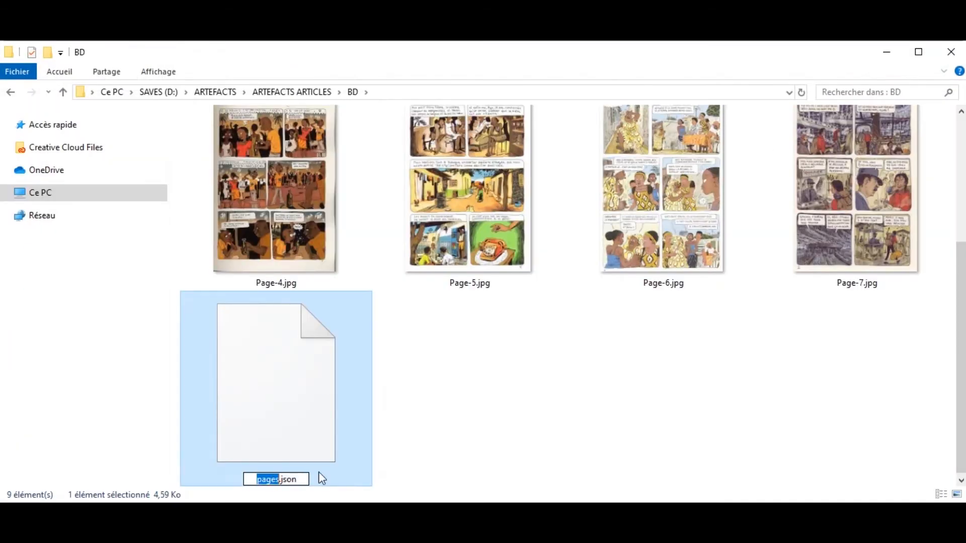
type("Aya de Yopou")
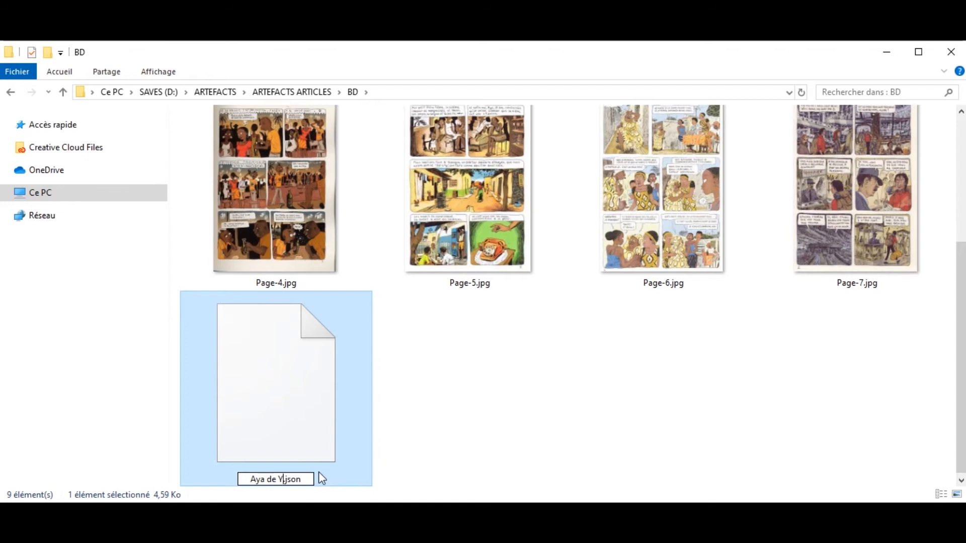
type("gon")
key("Return")
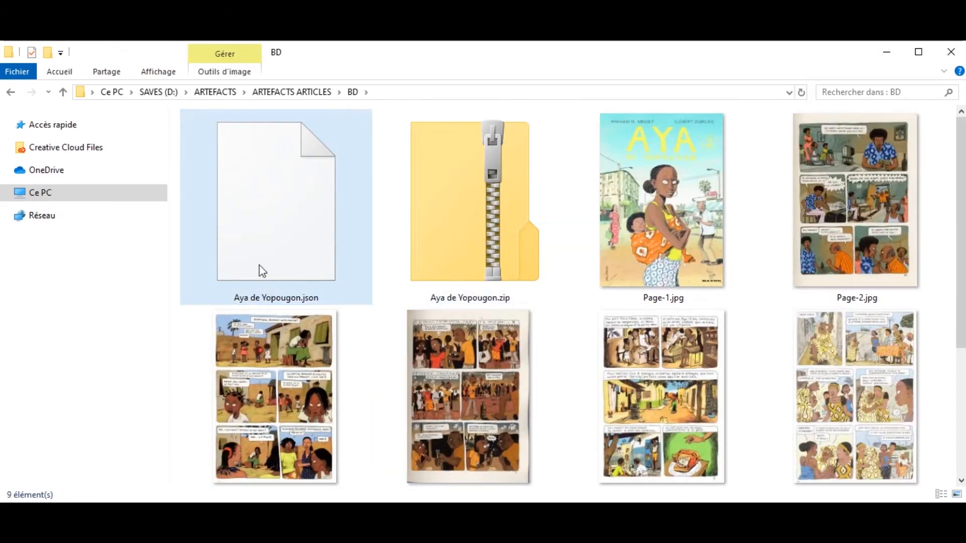
key("Right")
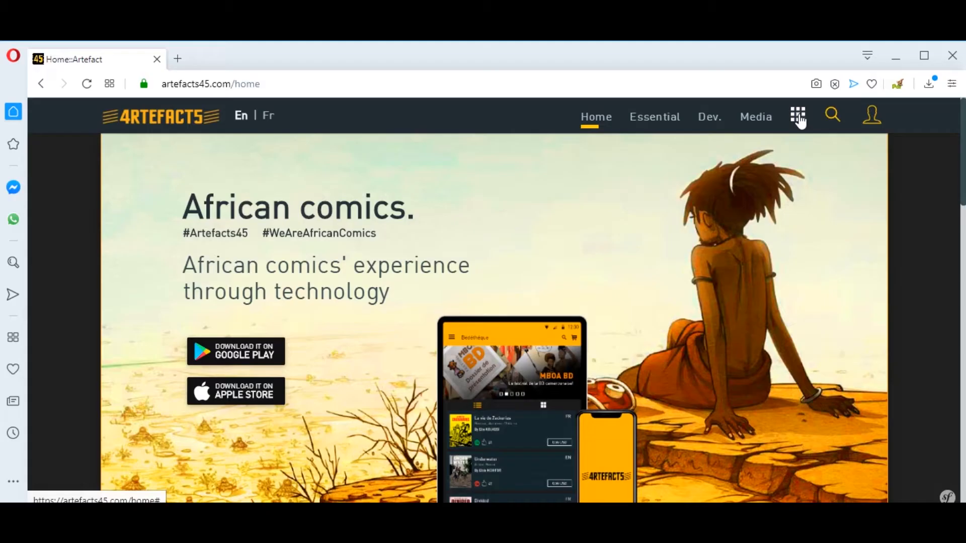
Go to Comics from the header's grid menu.
left_click(798, 118)
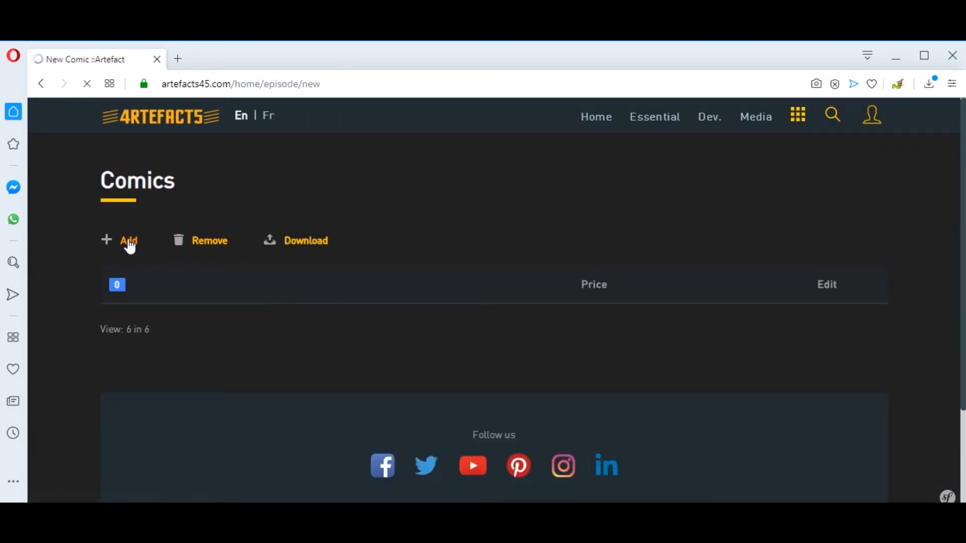
Search the Titre list for 'Aya', then start creating the missing 'Aya de Yopougon' title.
left_click(345, 337)
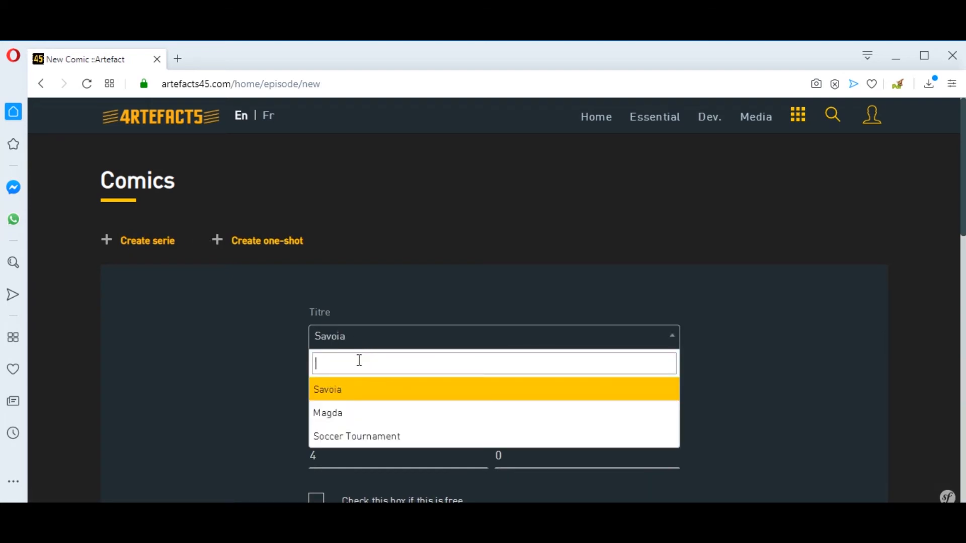
type("Aya de Yopougon")
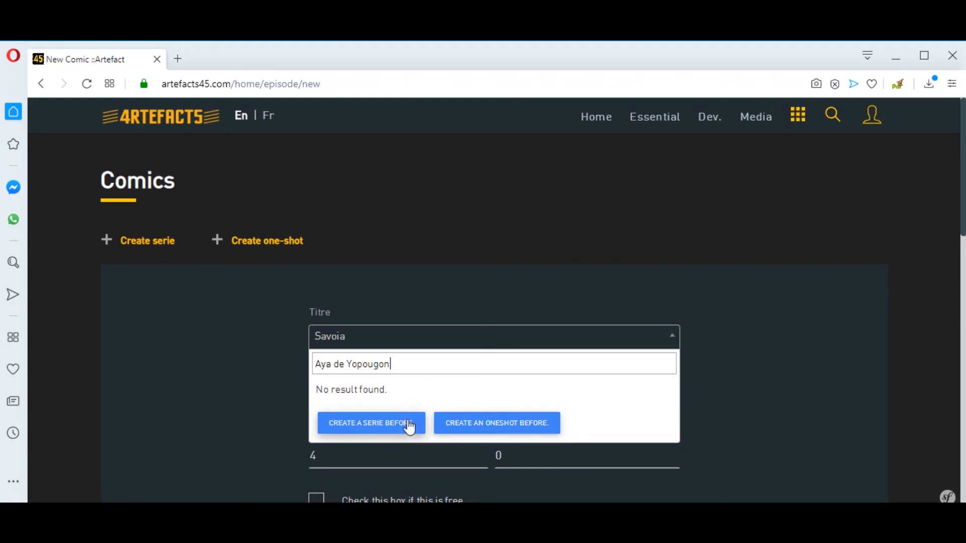
left_click(492, 425)
type("Aya de Yopou")
Finish the Aya de Yopougon title, set role to Color, and add Adventure, Humour and Action kinds.
type("gon")
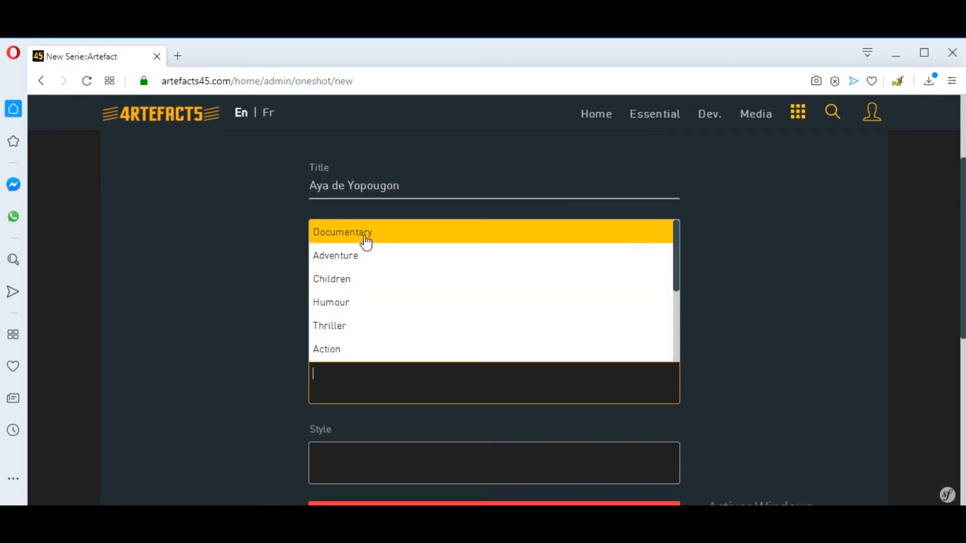
left_click(359, 254)
left_click(352, 375)
left_click(370, 302)
left_click(460, 373)
left_click(410, 325)
left_click(448, 376)
left_click(372, 355)
Add Semi-realistic style, confirm the Color role, and keep audience at Violence, language -10.
left_click(333, 450)
left_click(416, 370)
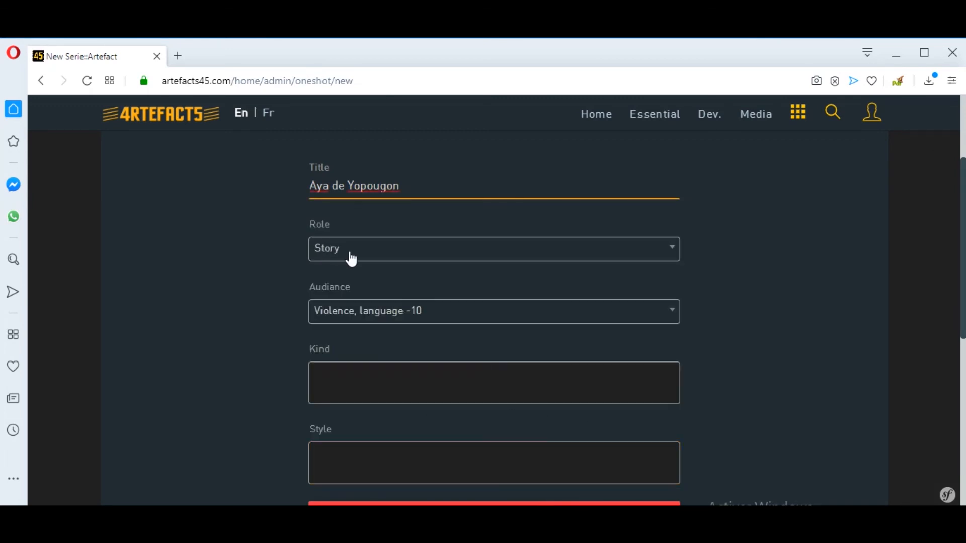
left_click(358, 252)
left_click(338, 348)
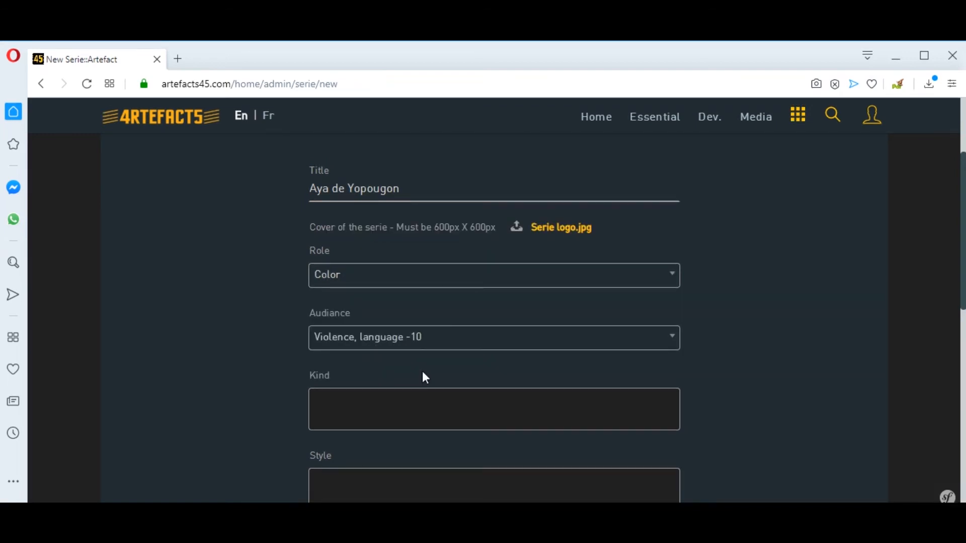
scroll(421, 371, "down", 1)
left_click(401, 272)
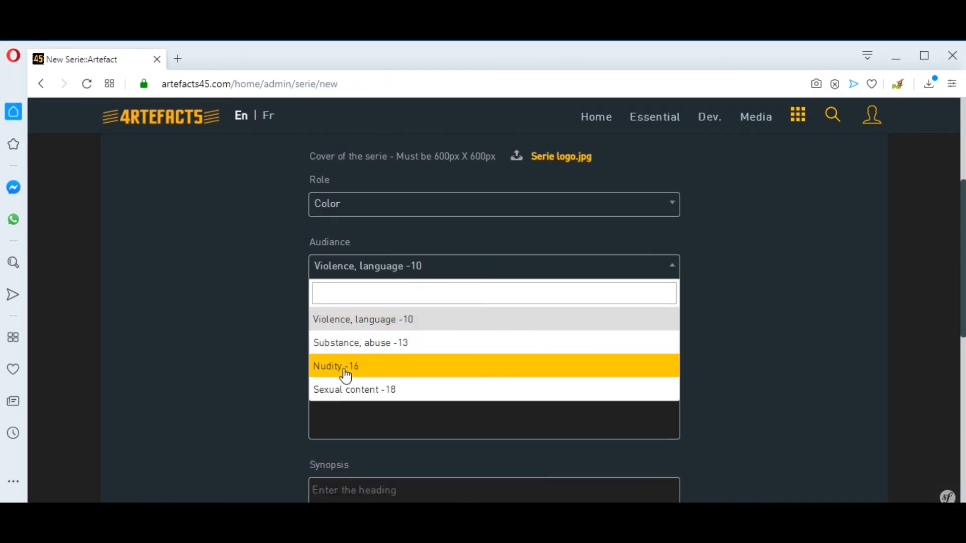
left_click(367, 324)
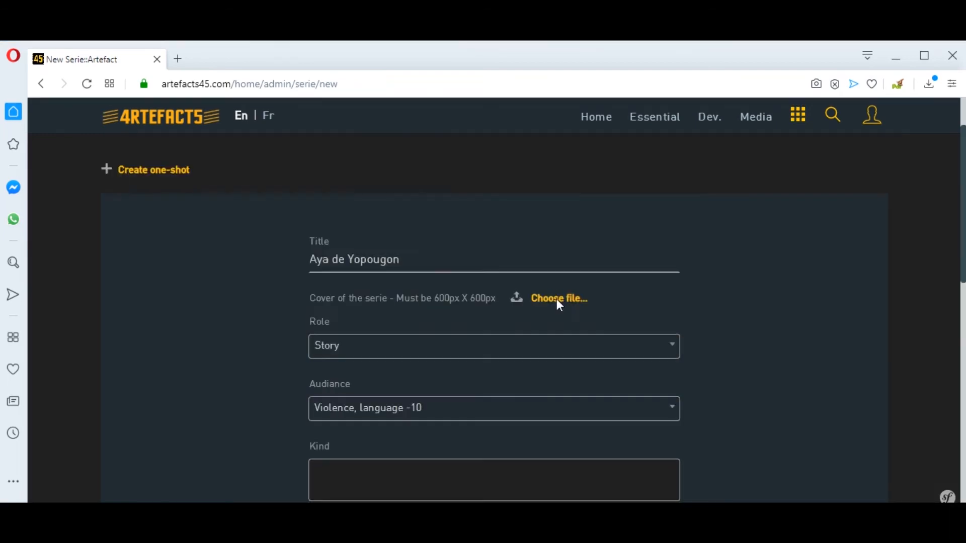
Attach Serie logo.jpg as the series cover, write the synopsis, and submit the series.
left_click(559, 299)
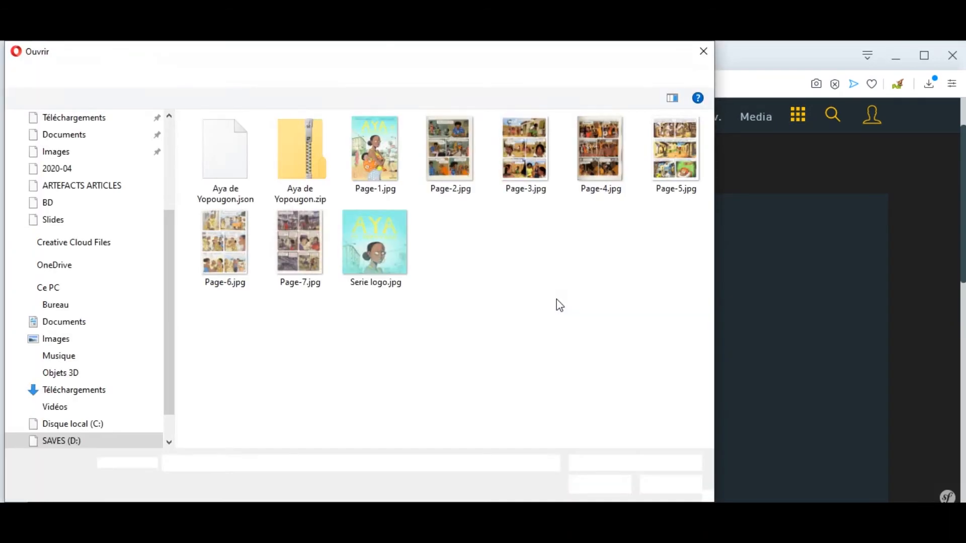
left_click(408, 221)
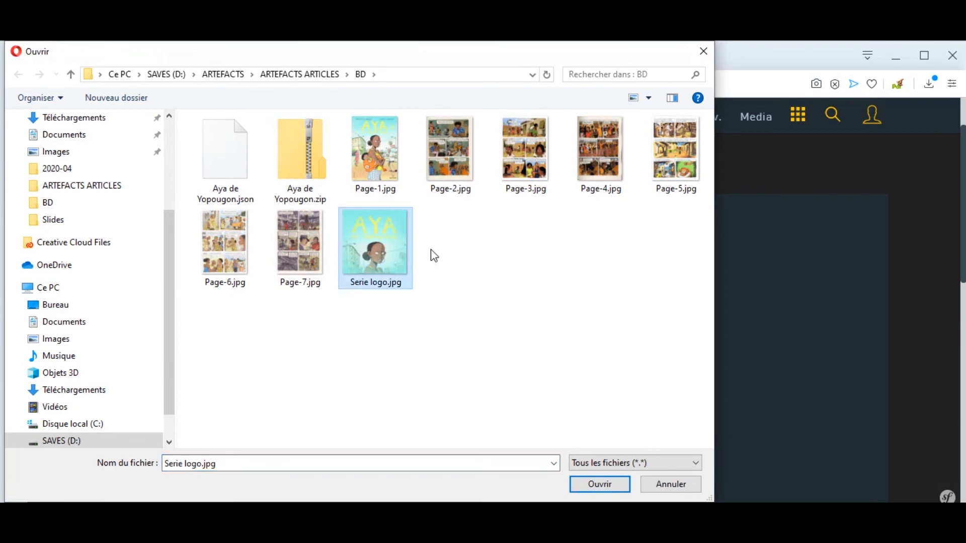
left_click(607, 486)
scroll(606, 479, "down", 8)
left_click(374, 348)
type("Aya de")
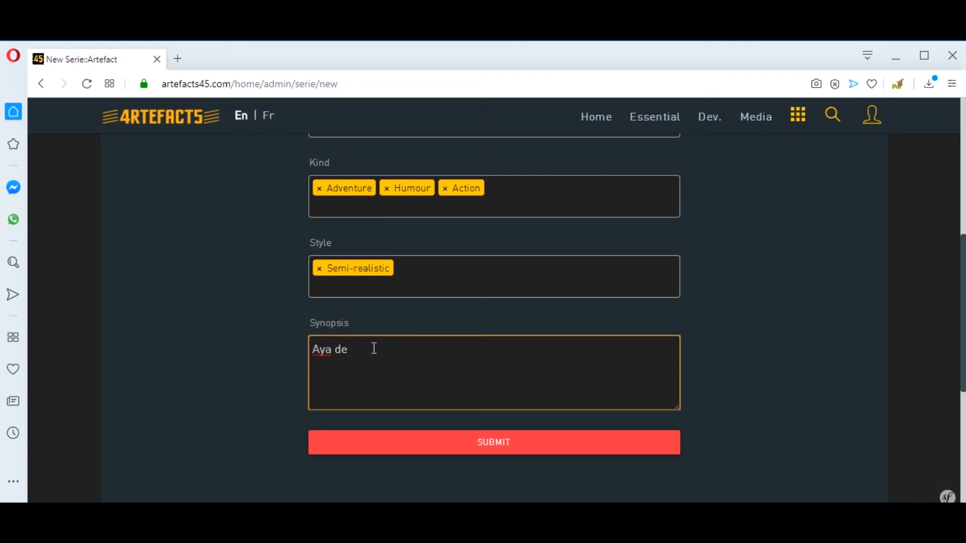
left_click(506, 443)
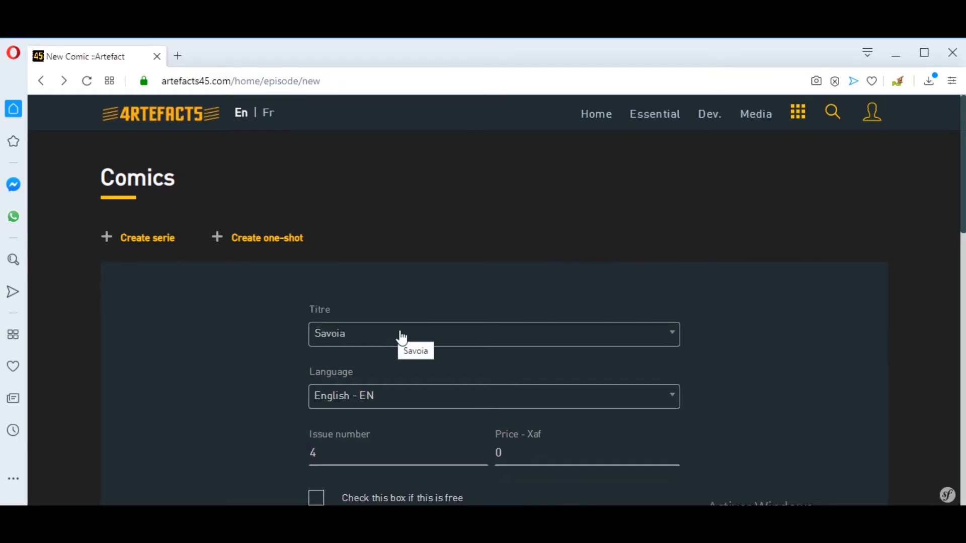
Choose Aya de Yopougon as the episode title with language French - FR.
scroll(405, 322, "down", 2)
scroll(409, 322, "down", 2)
left_click(393, 200)
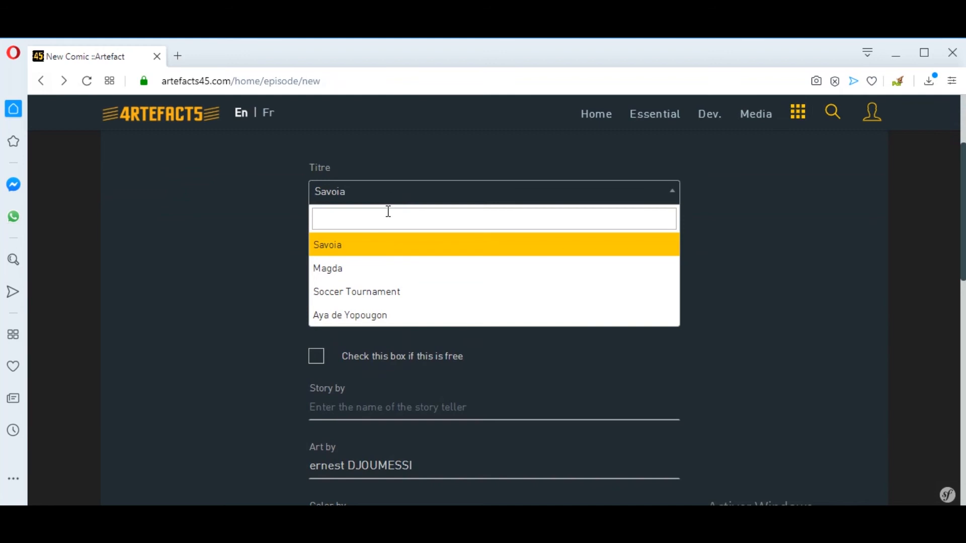
type("Ay")
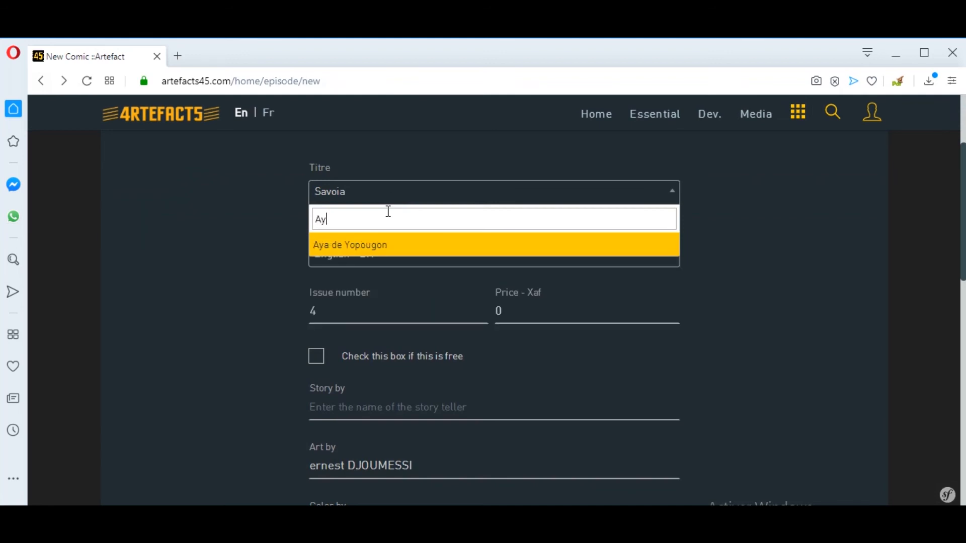
left_click(366, 250)
left_click(362, 259)
left_click(355, 328)
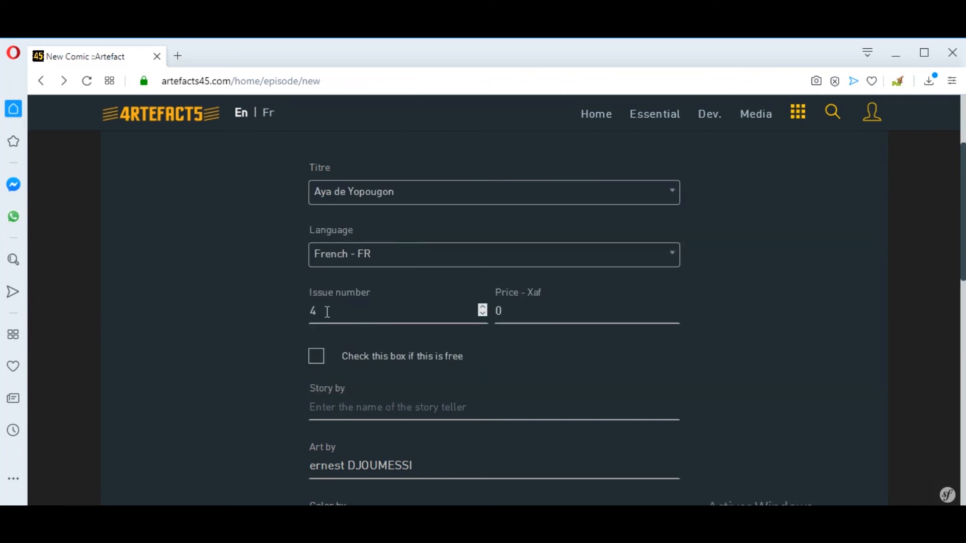
Enter issue number 1, price 1000 Xaf, and the story and colour author credits.
type("1")
key("Tab")
type("1000")
key("Tab")
type("Marguerite ABO")
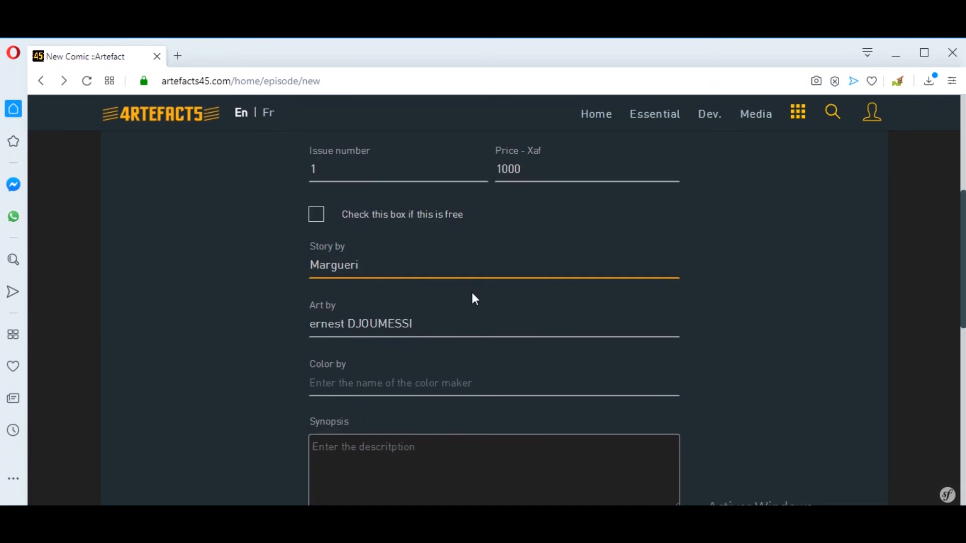
type("UET")
key("Tab")
key("Tab")
type("Clément OUBRER")
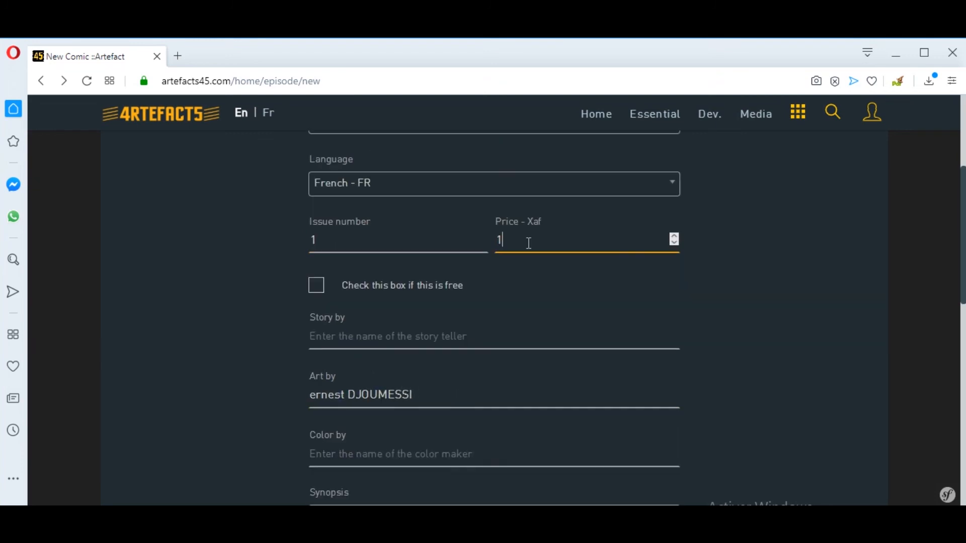
type("00")
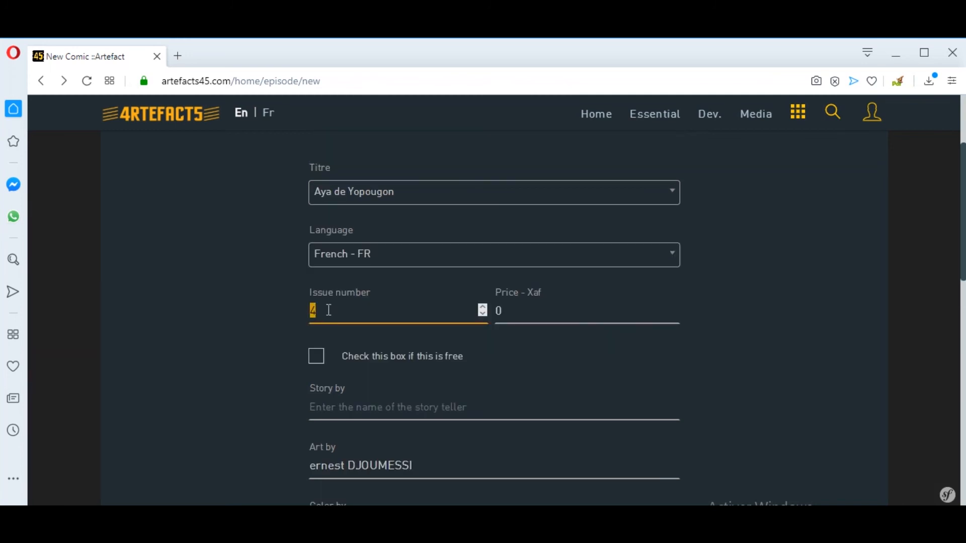
scroll(394, 334, "down", 2)
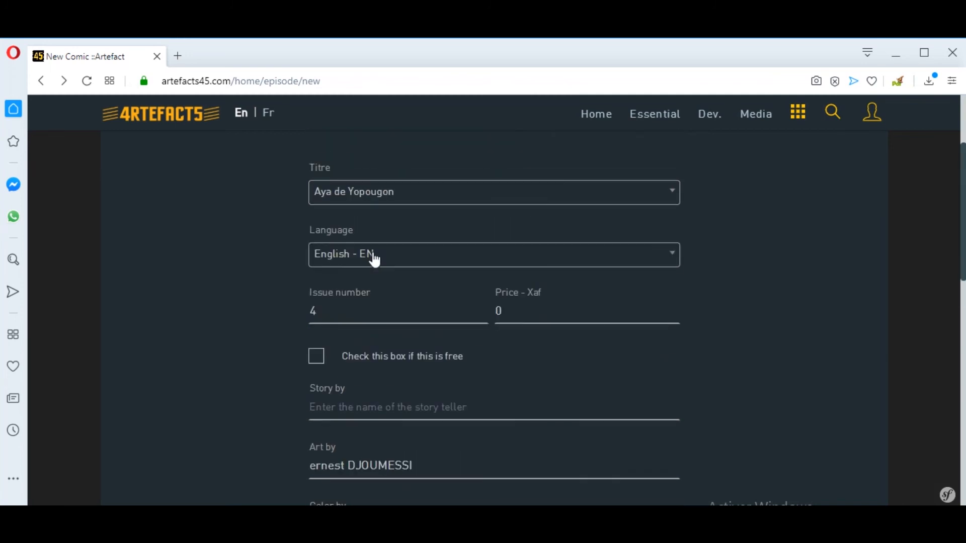
left_click(373, 258)
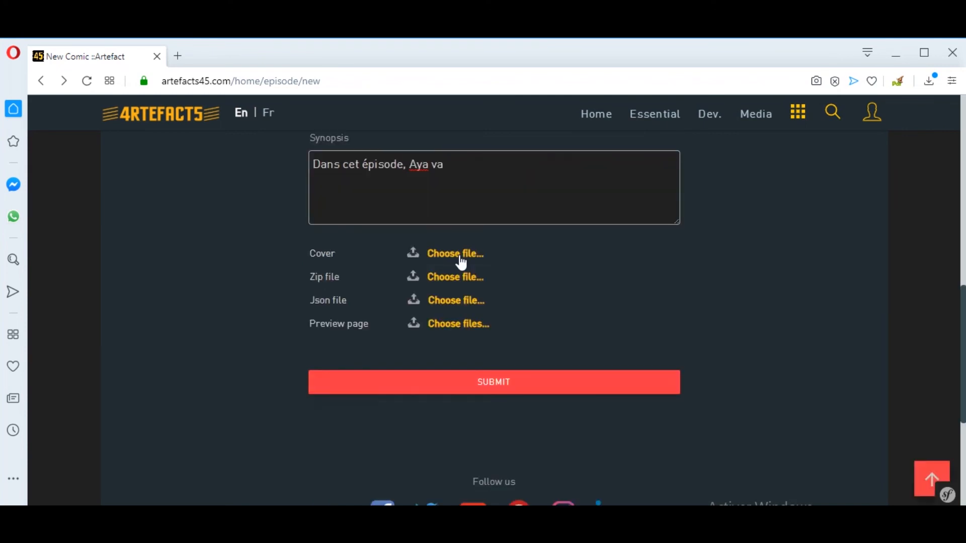
Attach the Page-1.jpg cover, the Aya de Yopougon zip, and Aya de Yopougon.json.
left_click(465, 284)
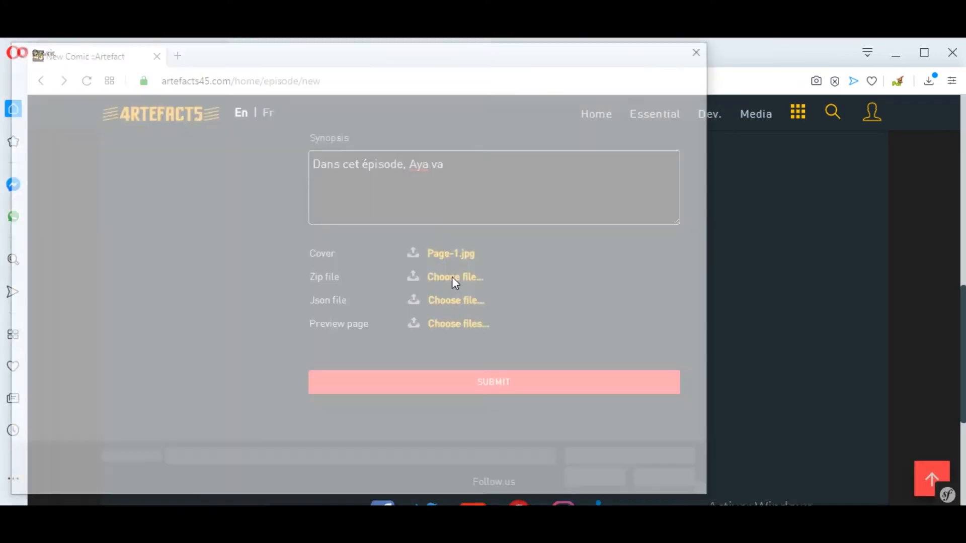
left_click(310, 159)
left_click(599, 482)
left_click(446, 297)
double_click(228, 186)
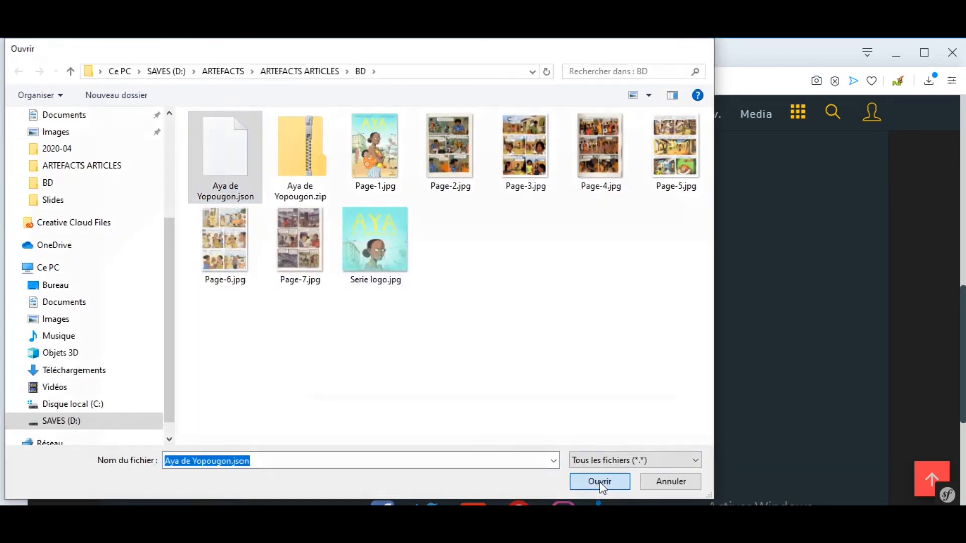
Add Page-1 through Page-4 as preview pages and submit the episode.
left_click(453, 327)
left_click(382, 162)
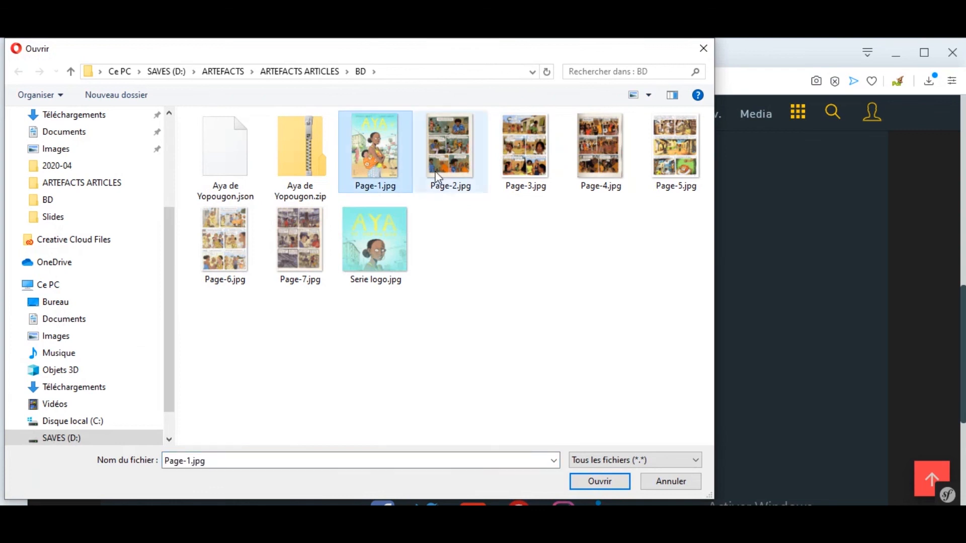
left_click(449, 155, "ctrl")
left_click(541, 175, "ctrl")
left_click(599, 151, "ctrl")
left_click(596, 481)
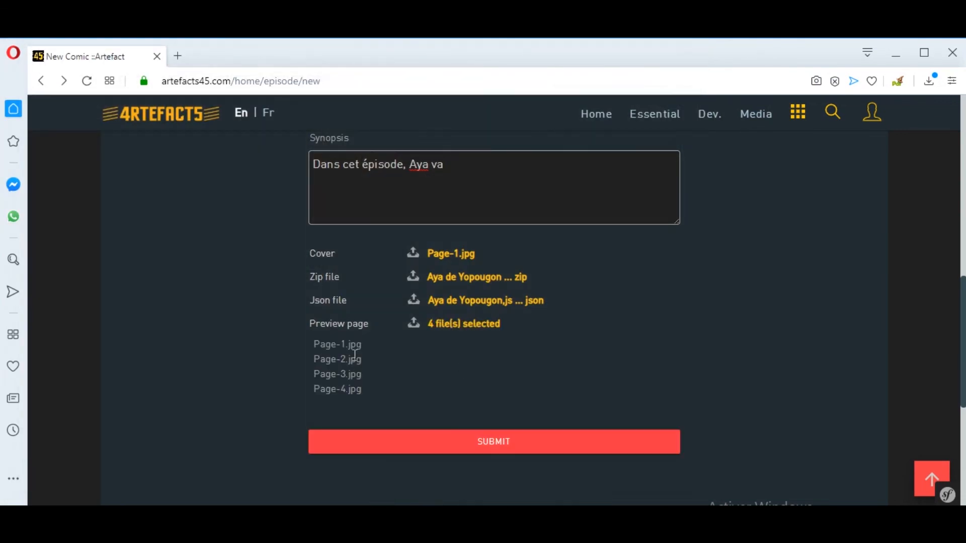
scroll(481, 349, "up", 8)
scroll(453, 367, "down", 7)
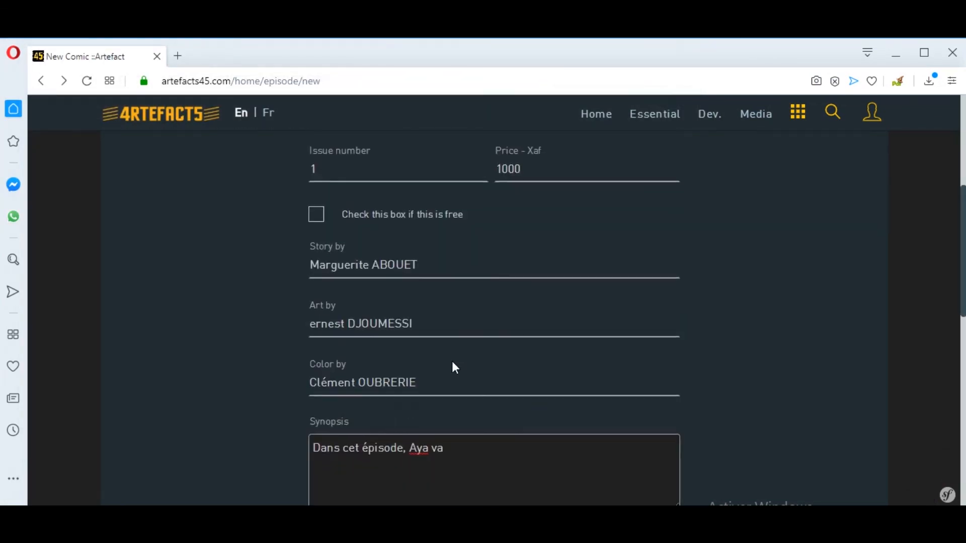
scroll(452, 362, "down", 1)
left_click(502, 443)
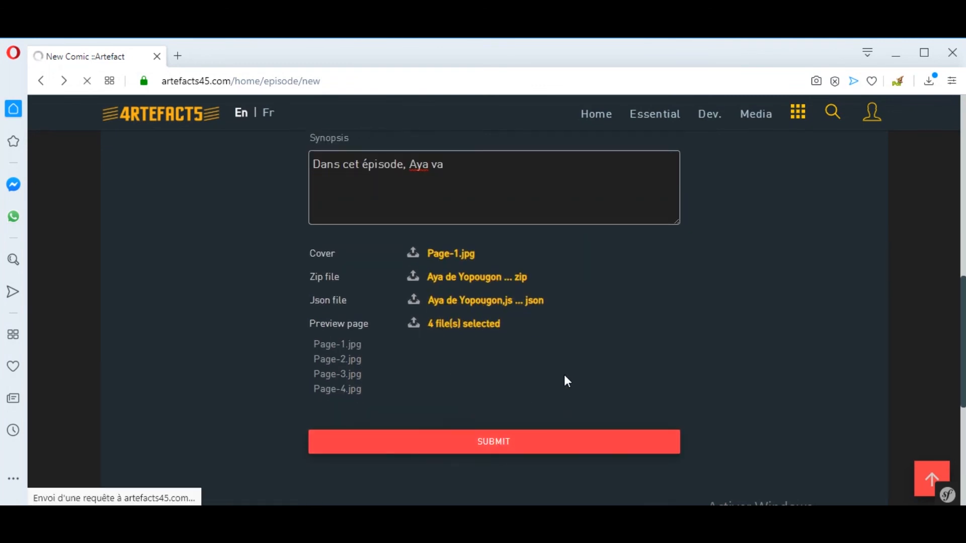